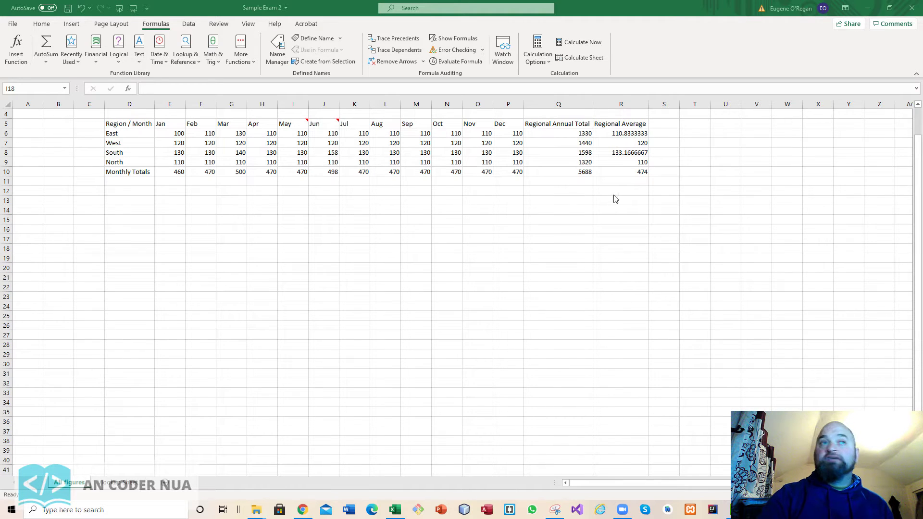
# Step: Examine the regional sales table's headings, annual totals and averages, plus the Region and Totals layout on the lookup sheet
pyautogui.click(134, 125)
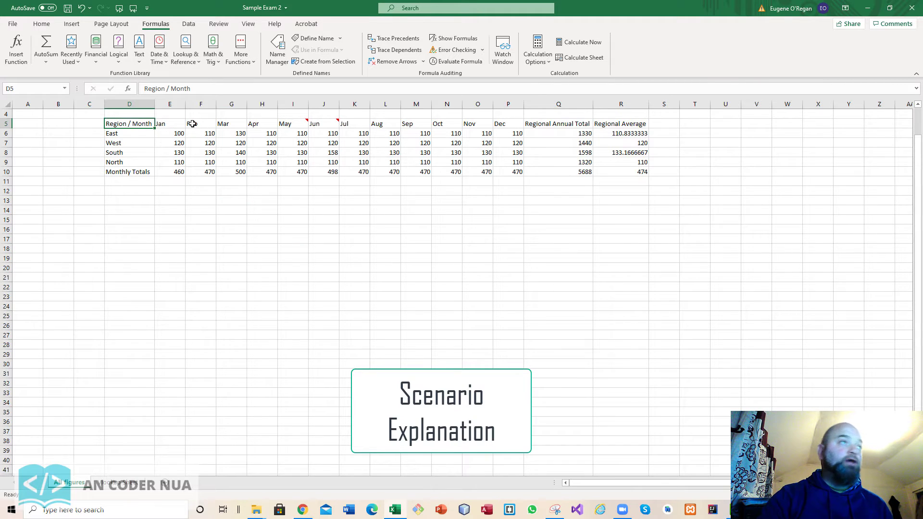
pyautogui.moveTo(130, 138); pyautogui.dragTo(130, 163)
pyautogui.moveTo(162, 124); pyautogui.dragTo(495, 125)
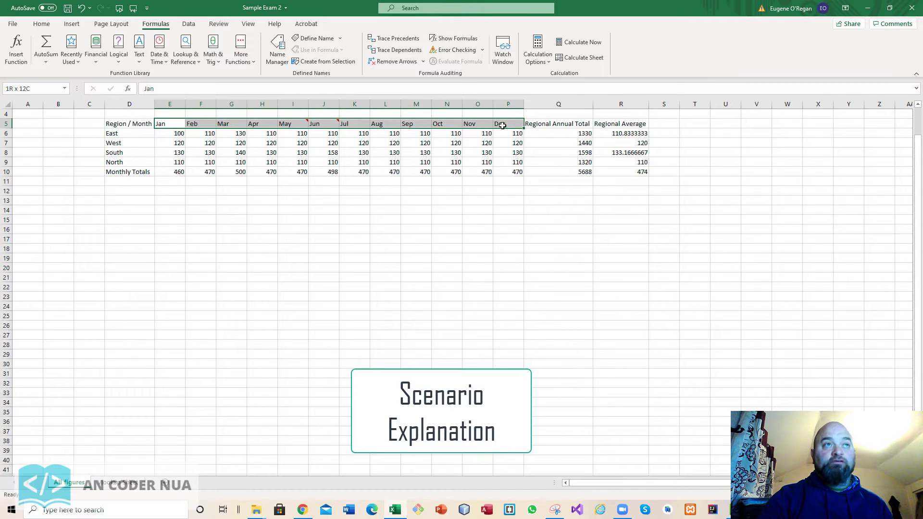
pyautogui.click(543, 124)
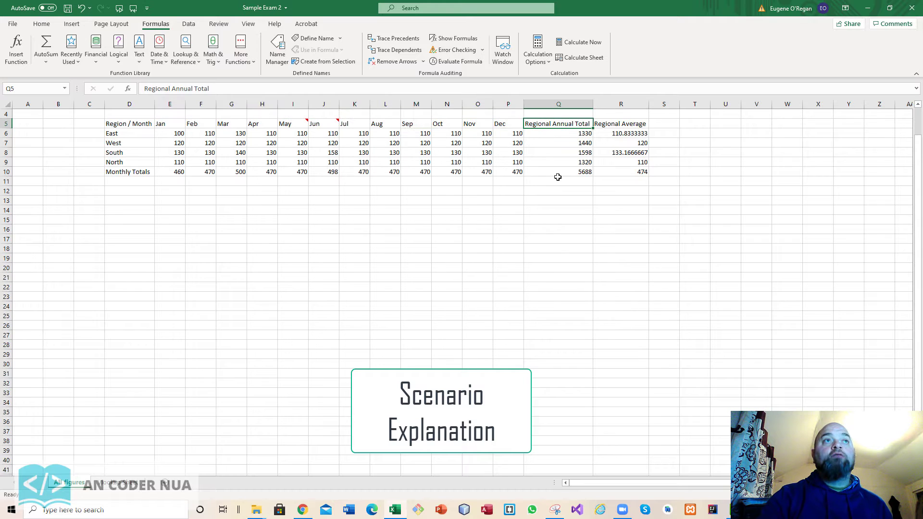
pyautogui.click(626, 135)
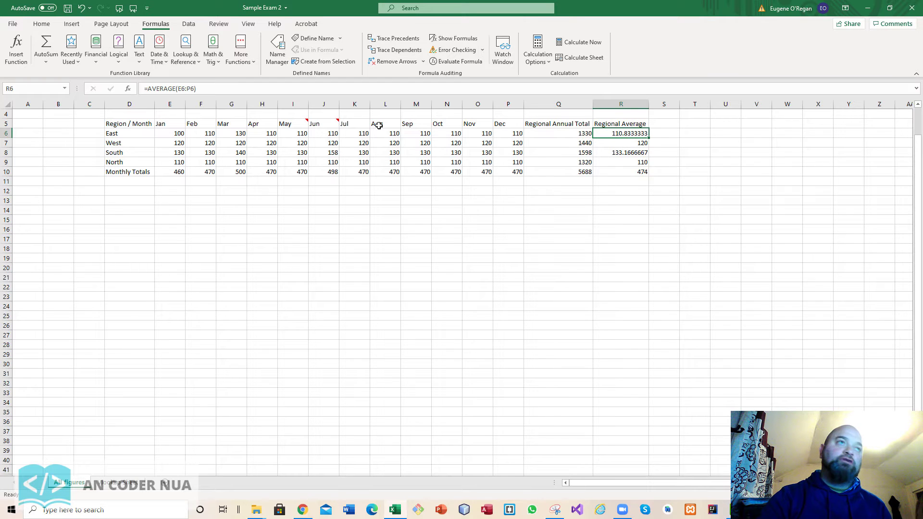
pyautogui.click(110, 483)
pyautogui.click(90, 134)
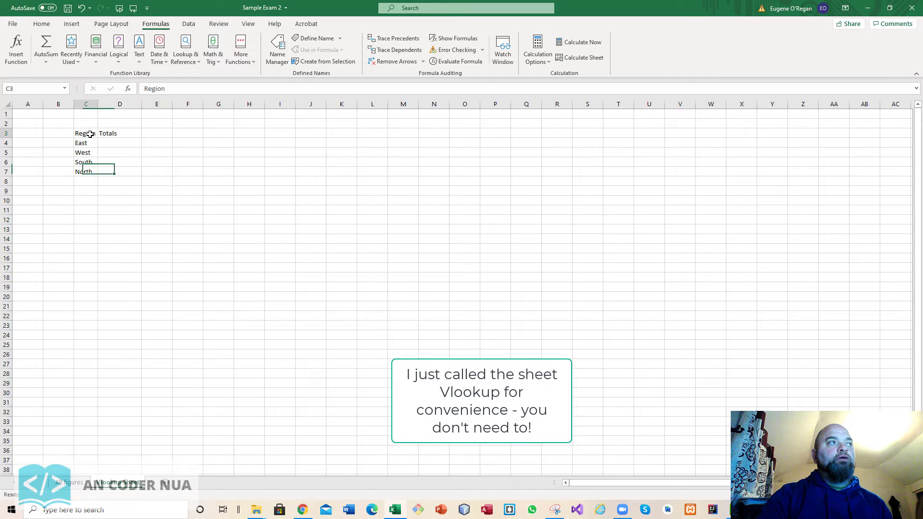
pyautogui.click(87, 145)
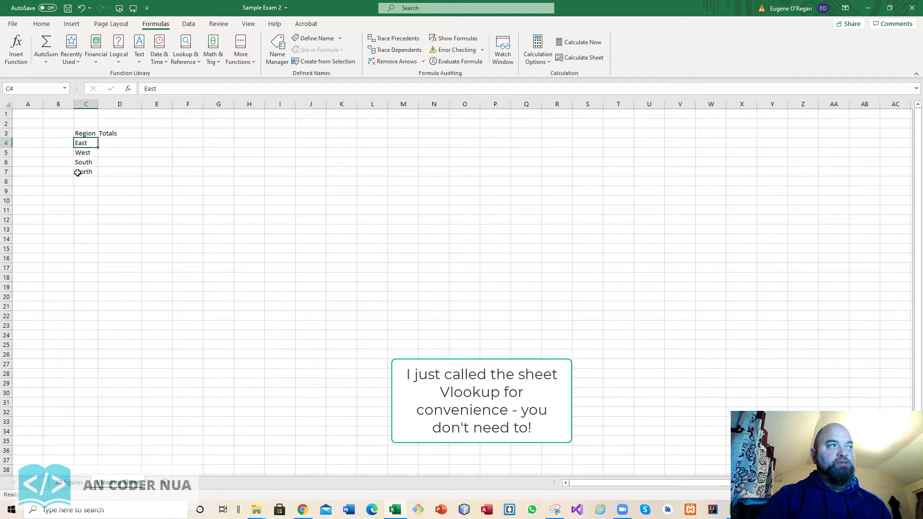
# Step: Link the East total in D4 of the lookup sheet directly to cell Q6 on the All figures sheet
pyautogui.click(119, 146)
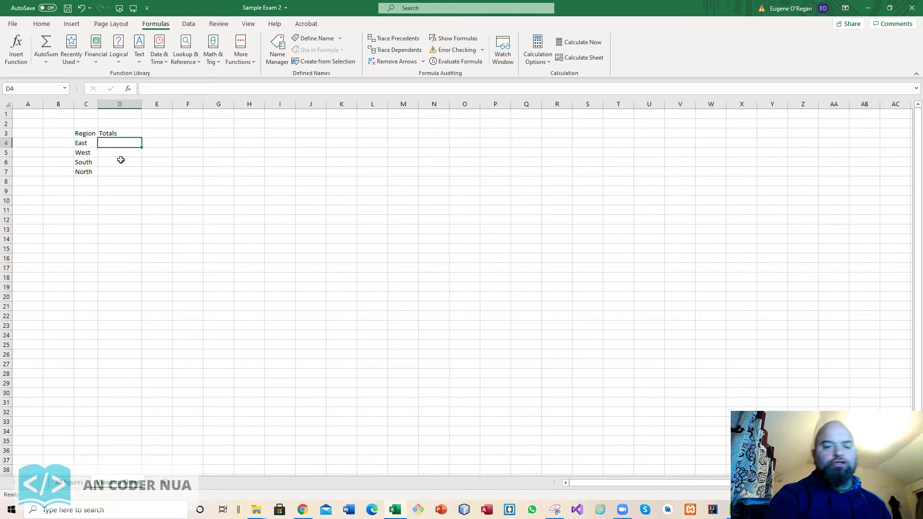
pyautogui.write('=')
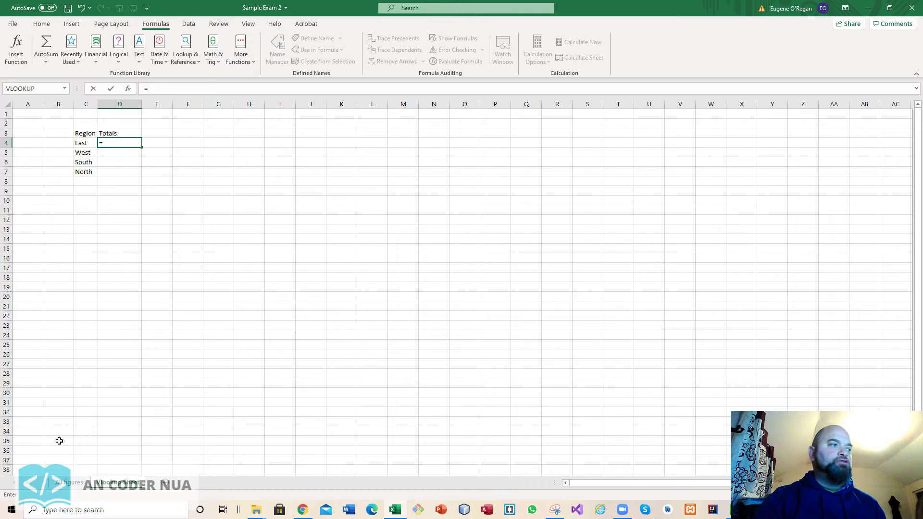
pyautogui.click(68, 482)
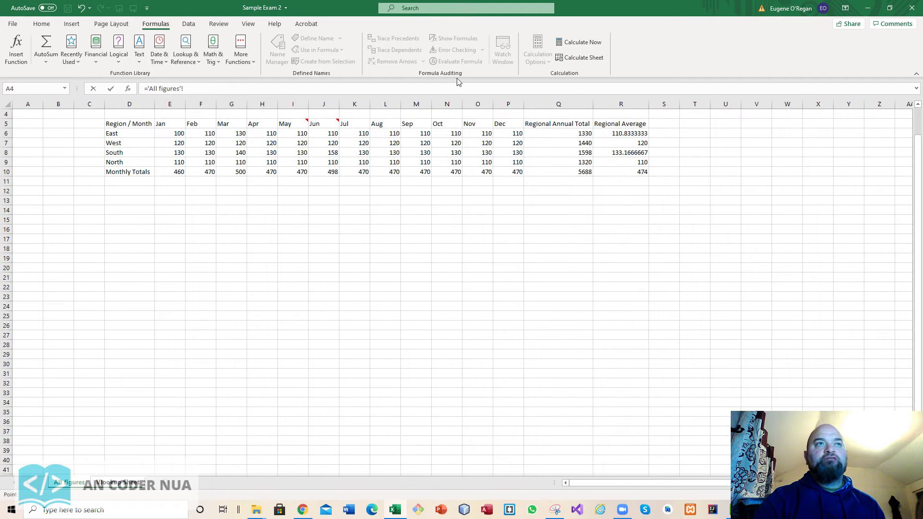
pyautogui.click(551, 131)
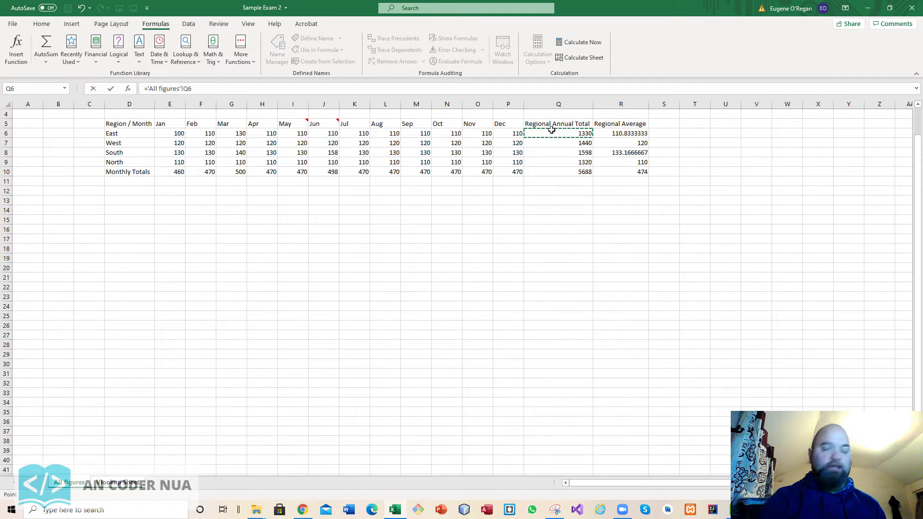
pyautogui.press('Return')
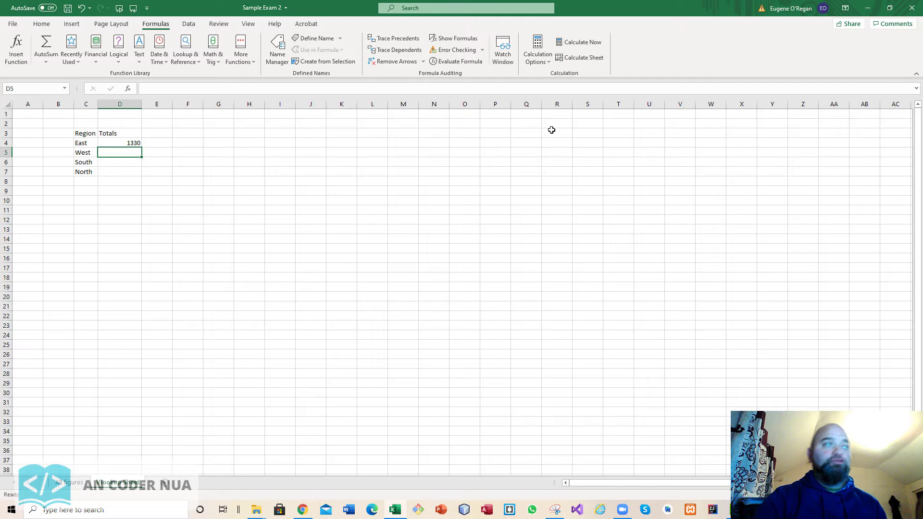
# Step: Clear the direct link formula from the East total in D4
pyautogui.click(133, 142)
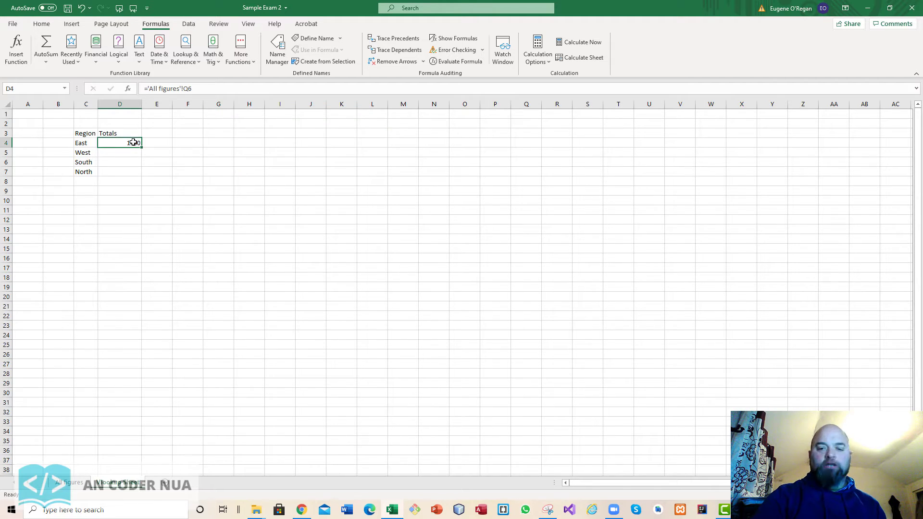
pyautogui.press('Delete')
pyautogui.press('Down')
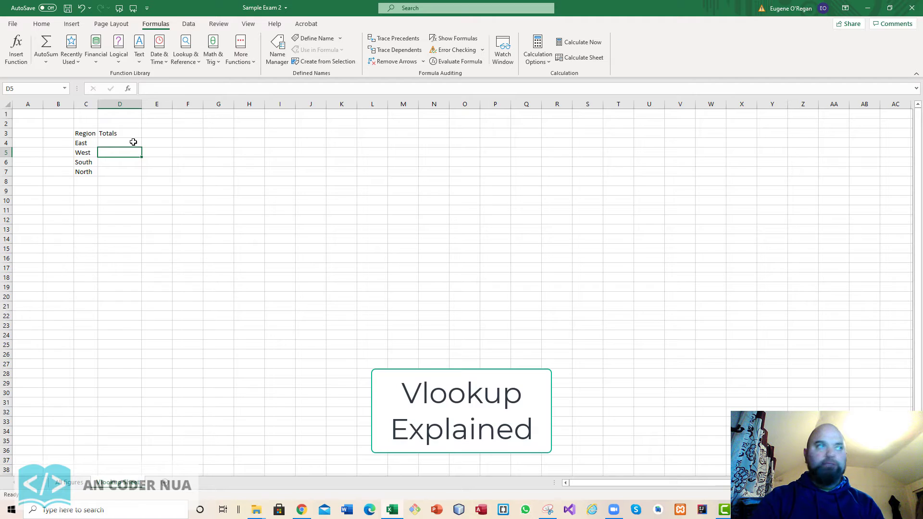
# Step: Compare the four region names on the lookup sheet with the full table D5:R10 on the All figures sheet
pyautogui.click(80, 144)
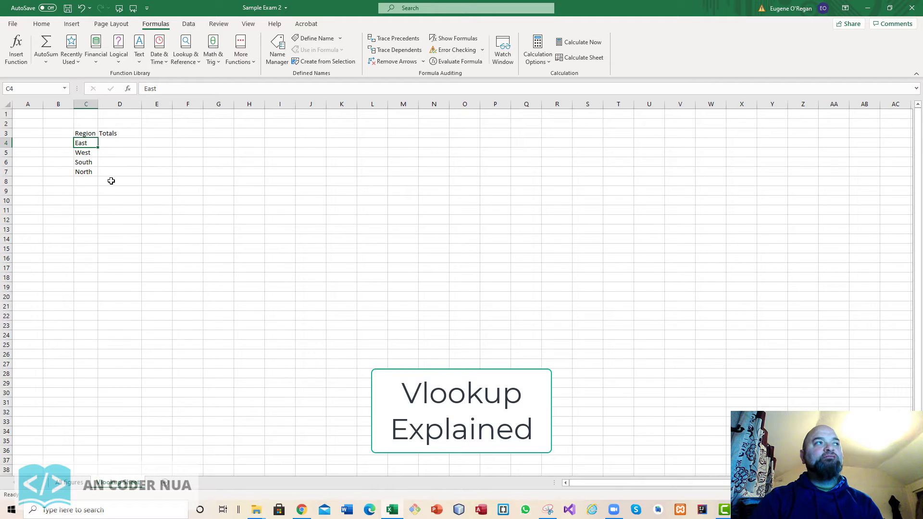
pyautogui.click(85, 152)
pyautogui.click(85, 163)
pyautogui.click(86, 173)
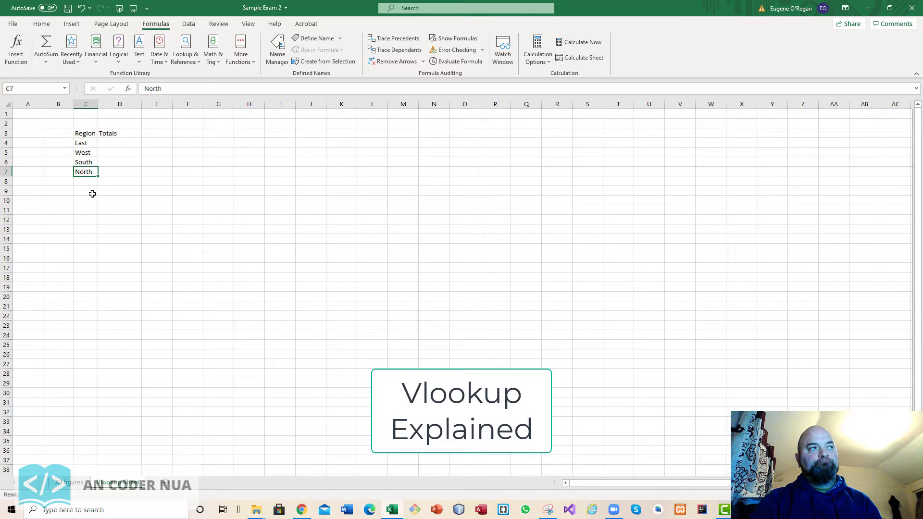
pyautogui.click(77, 483)
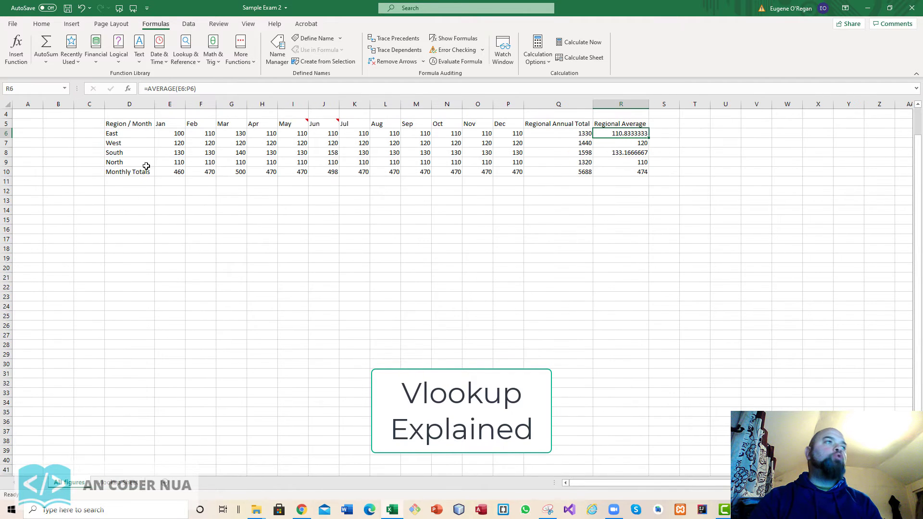
pyautogui.moveTo(128, 126); pyautogui.dragTo(640, 173)
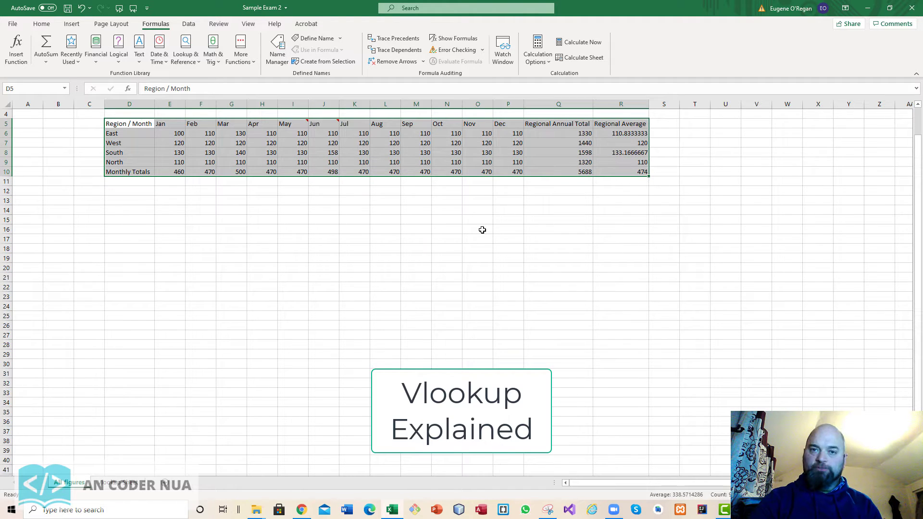
# Step: Count across the All figures table's columns from Region / Month through the months to work out column positions
pyautogui.click(137, 111)
pyautogui.click(169, 112)
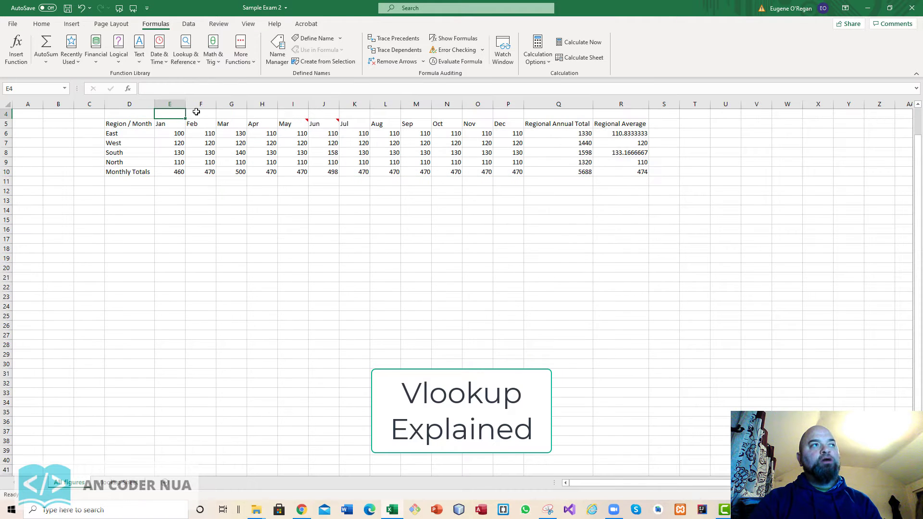
pyautogui.click(196, 112)
pyautogui.click(237, 112)
pyautogui.click(255, 113)
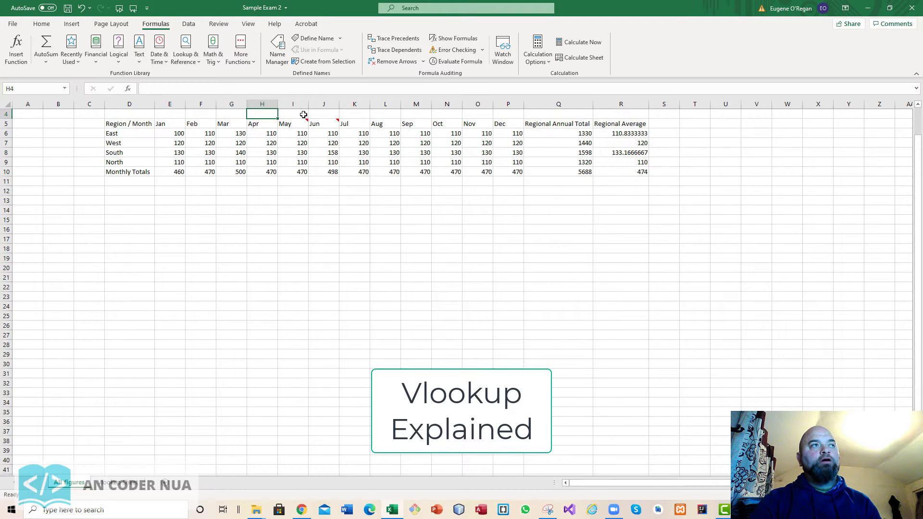
pyautogui.click(302, 114)
pyautogui.click(320, 114)
pyautogui.click(356, 114)
pyautogui.click(406, 112)
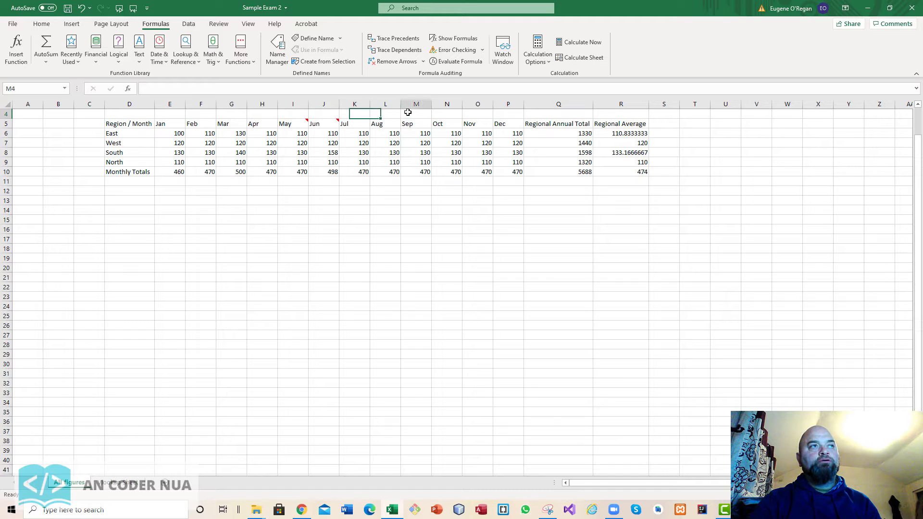
# Step: Examine the table's Region / Month column as the lookup column and Regional Annual Total as the column to return
pyautogui.click(579, 134)
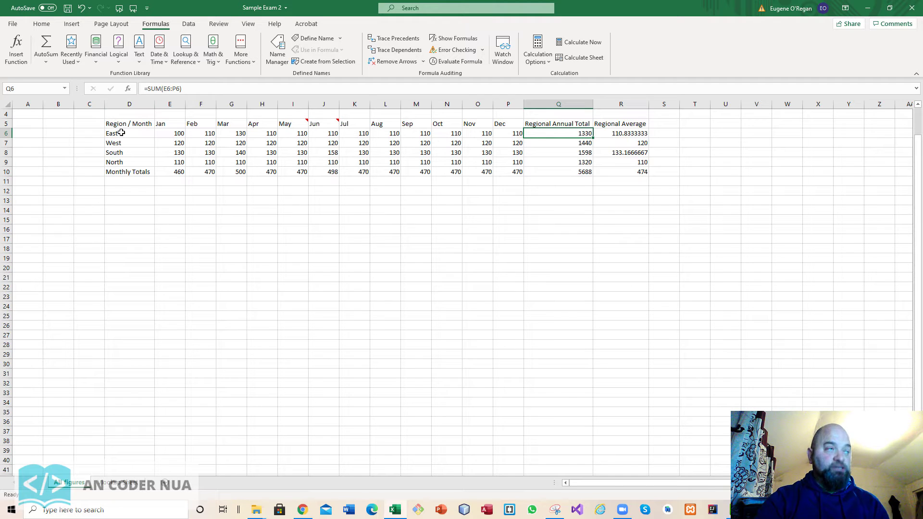
pyautogui.moveTo(120, 125); pyautogui.dragTo(124, 166)
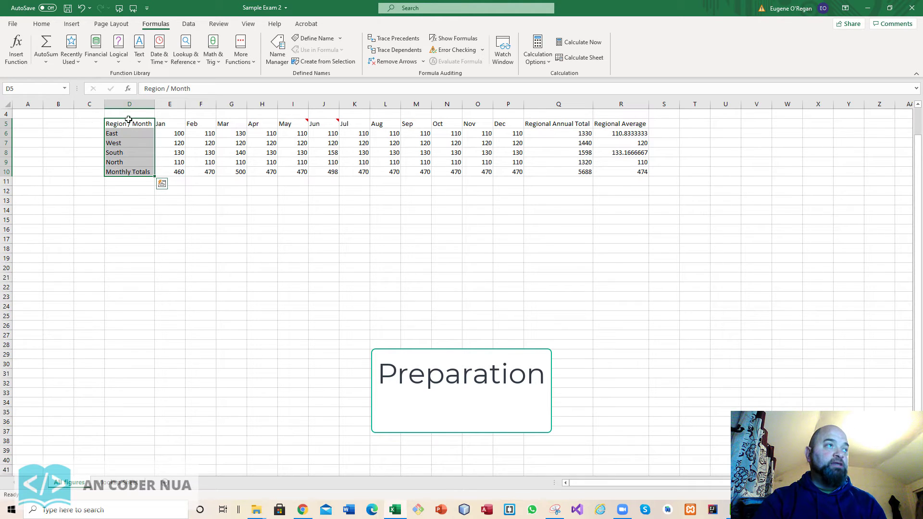
pyautogui.moveTo(130, 123); pyautogui.dragTo(616, 171)
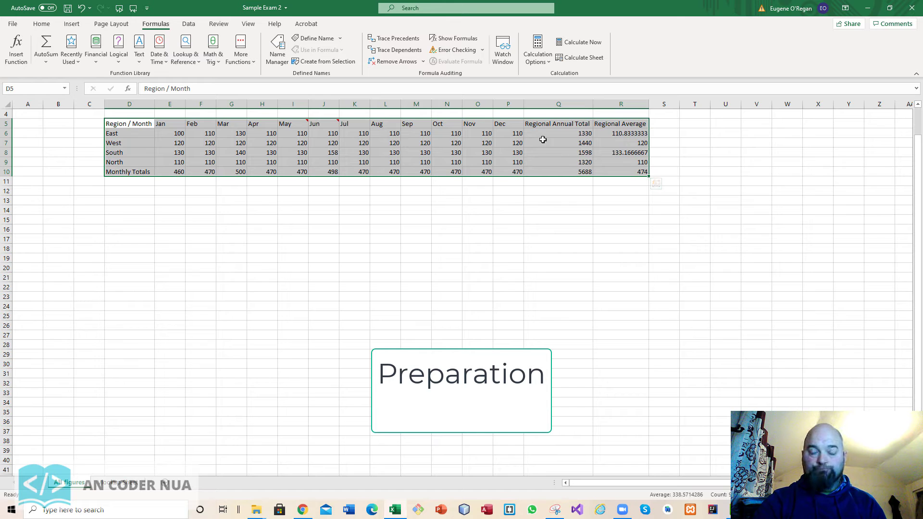
pyautogui.click(119, 125)
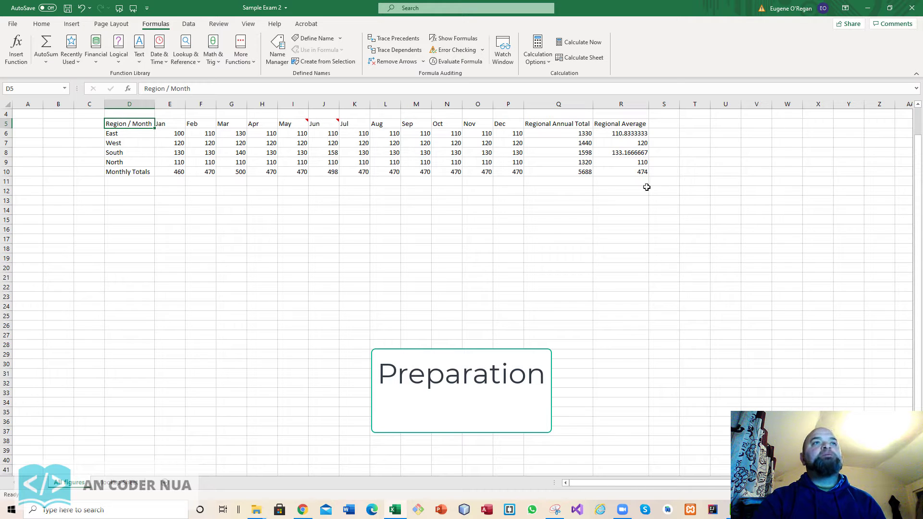
pyautogui.click(536, 124)
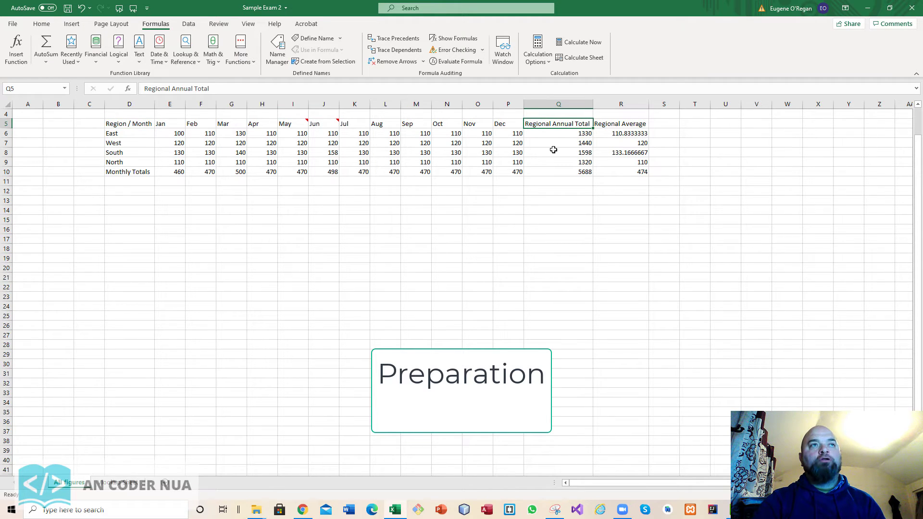
pyautogui.click(559, 133)
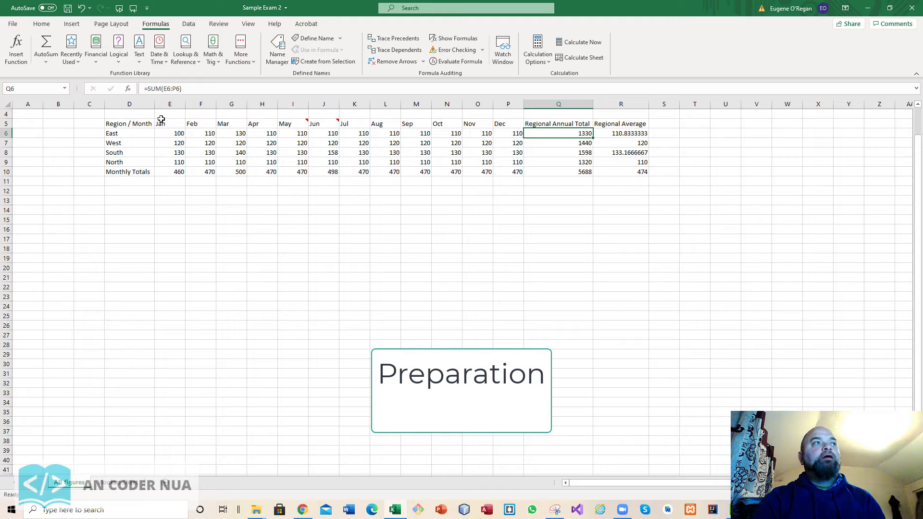
pyautogui.click(131, 123)
pyautogui.moveTo(131, 124); pyautogui.dragTo(137, 146)
pyautogui.moveTo(135, 178)
pyautogui.mouseDown()
pyautogui.moveTo(137, 161)
pyautogui.moveTo(140, 173)
pyautogui.mouseUp()
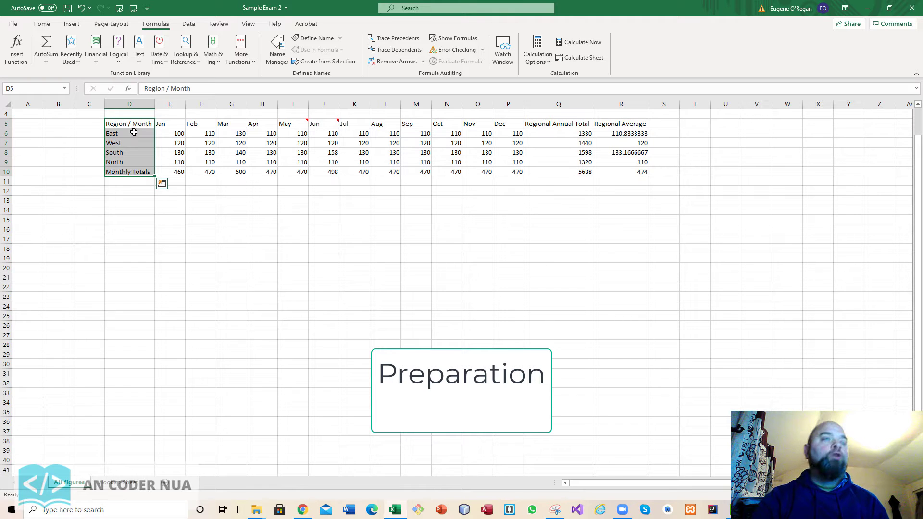
pyautogui.click(552, 125)
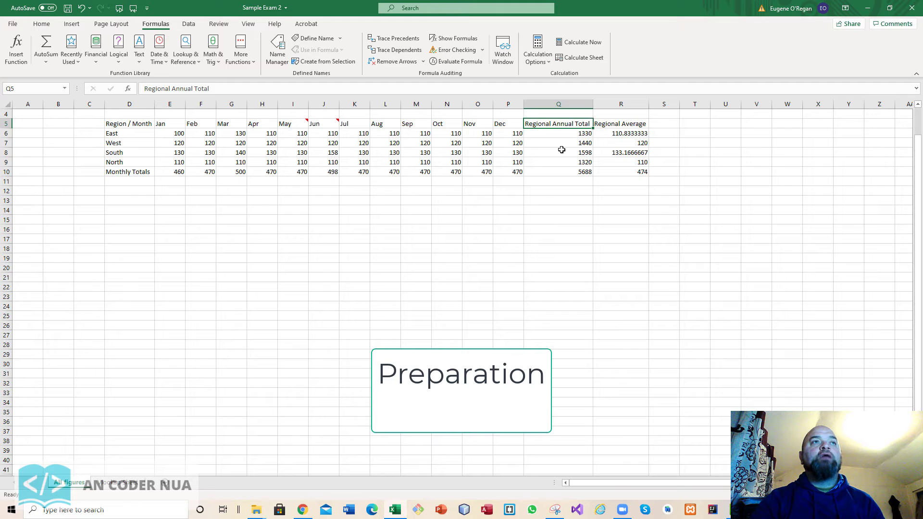
# Step: Check the lookup sheet's region names and empty Totals cells against the All figures table's first and Regional Annual Total columns
pyautogui.click(118, 482)
pyautogui.moveTo(118, 143); pyautogui.dragTo(120, 176)
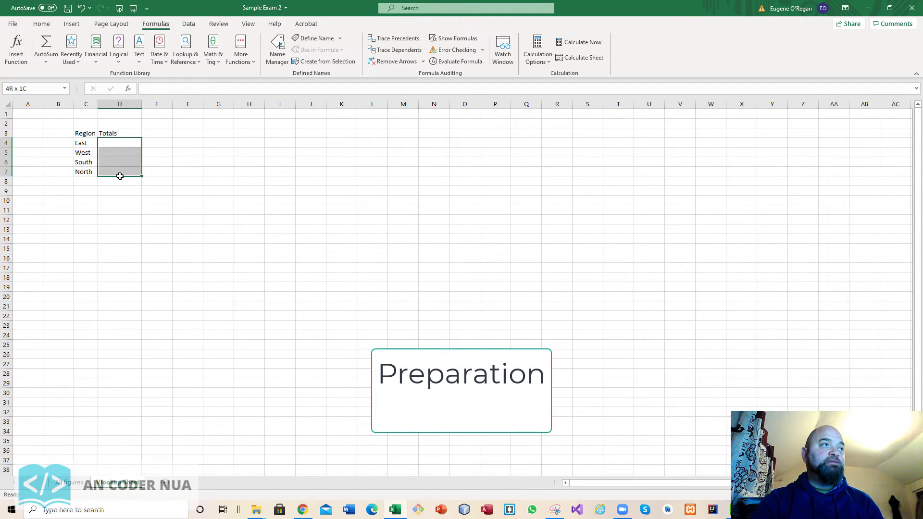
pyautogui.click(69, 482)
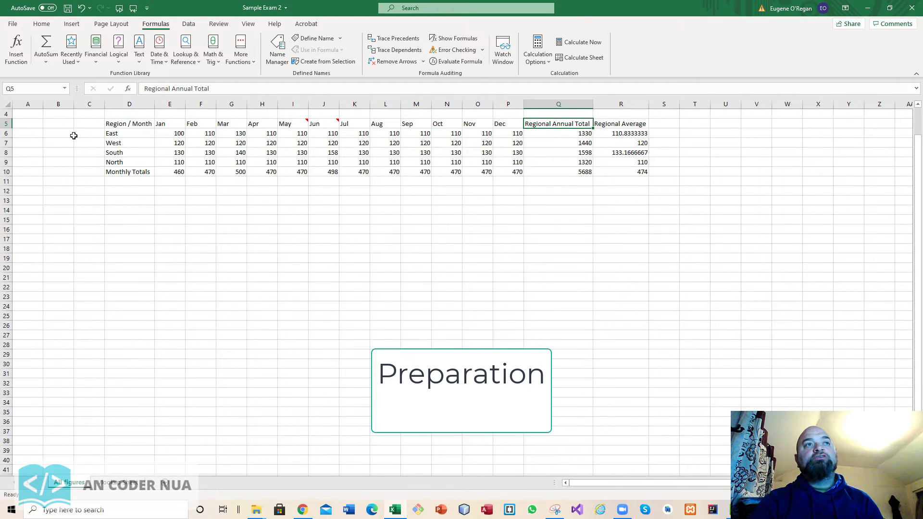
pyautogui.click(134, 115)
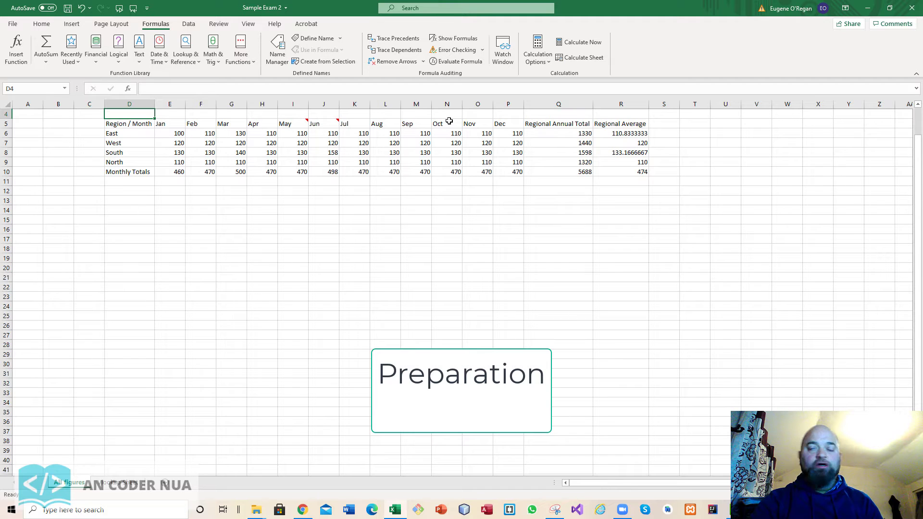
pyautogui.click(544, 114)
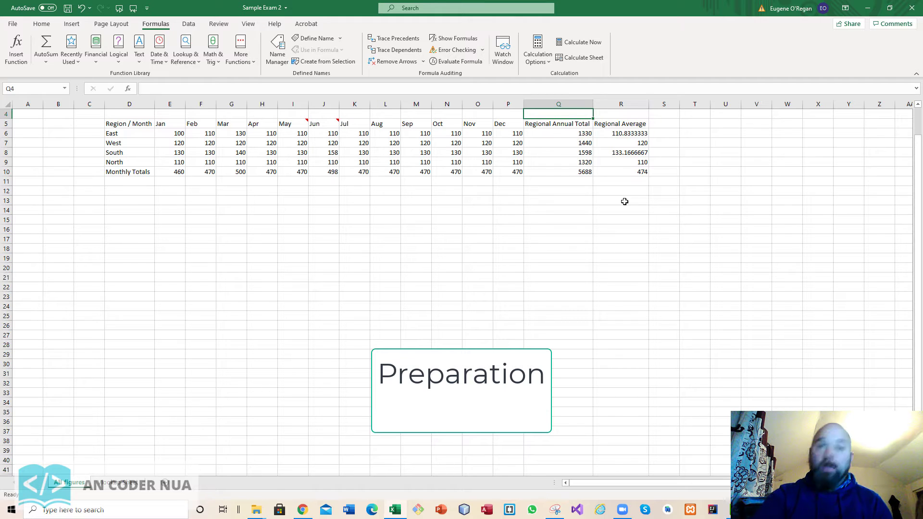
pyautogui.click(107, 485)
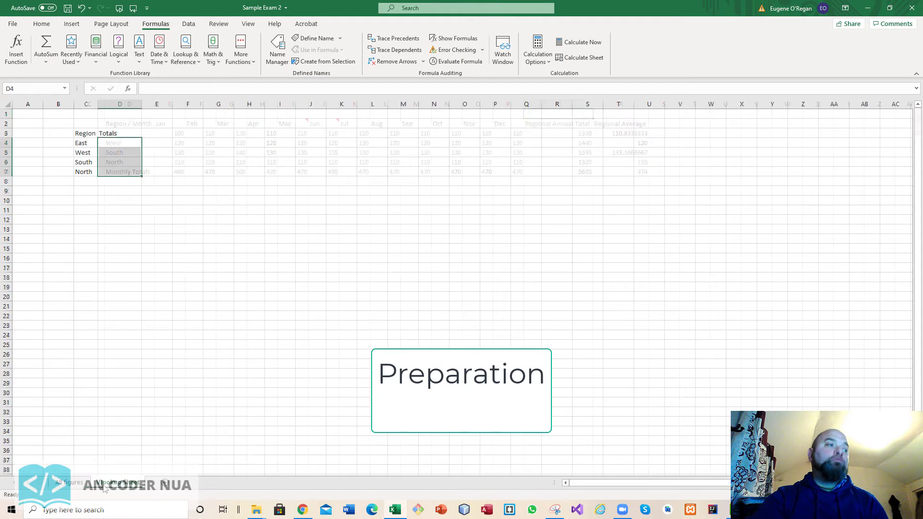
pyautogui.click(91, 143)
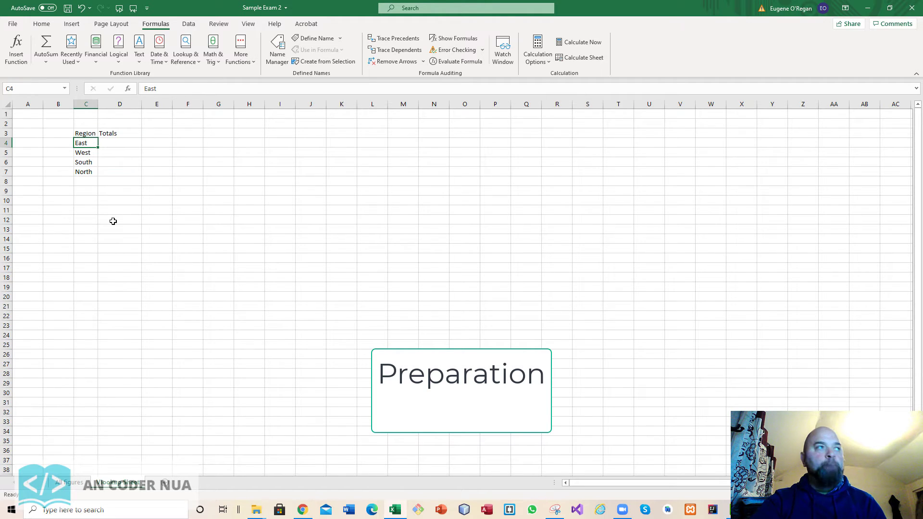
pyautogui.click(86, 151)
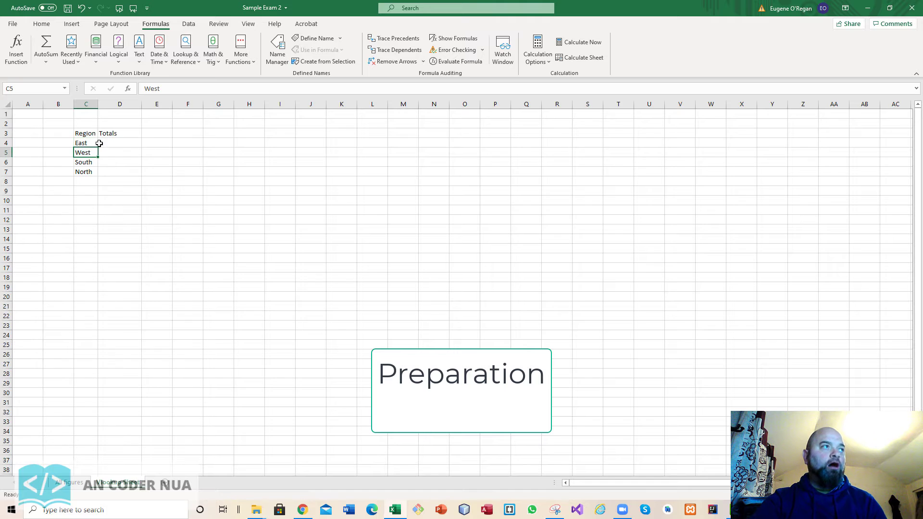
# Step: Compare the East, West, South and North entries on the lookup sheet with the Region / Month column on the All figures sheet
pyautogui.click(94, 142)
pyautogui.click(87, 162)
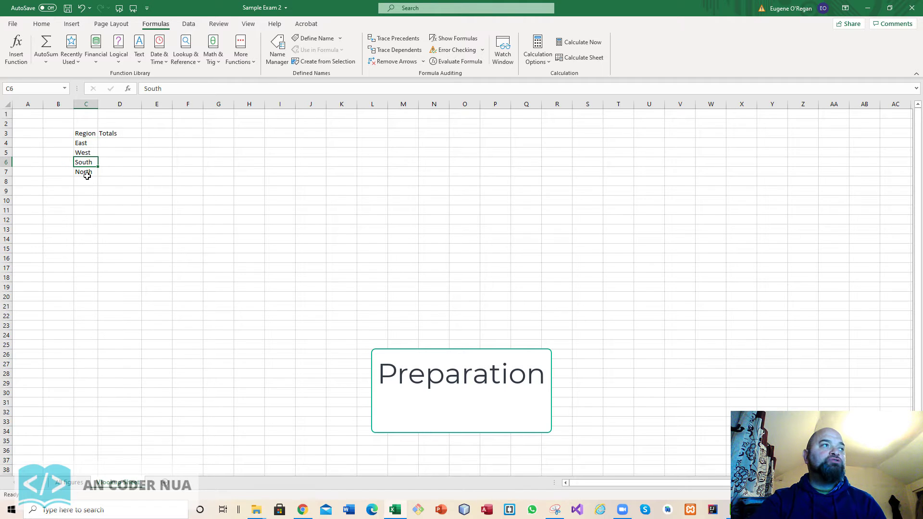
pyautogui.click(87, 175)
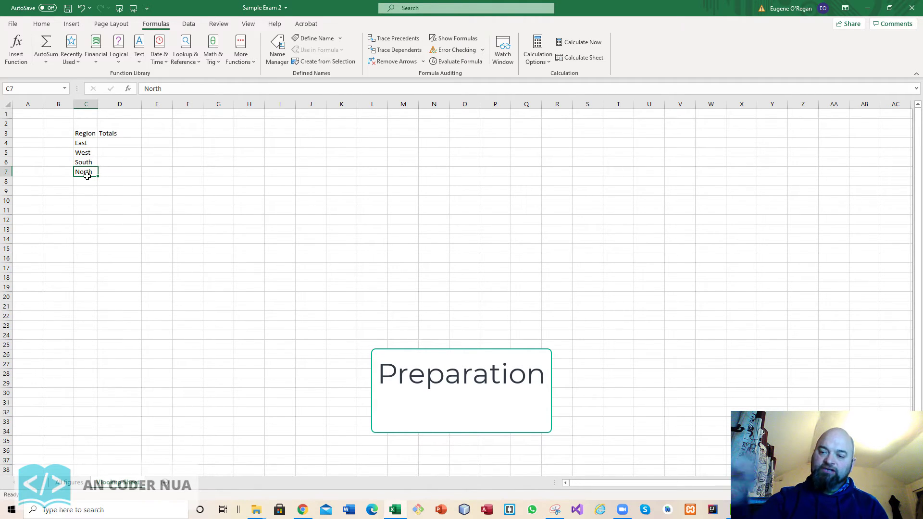
pyautogui.click(89, 143)
pyautogui.click(84, 485)
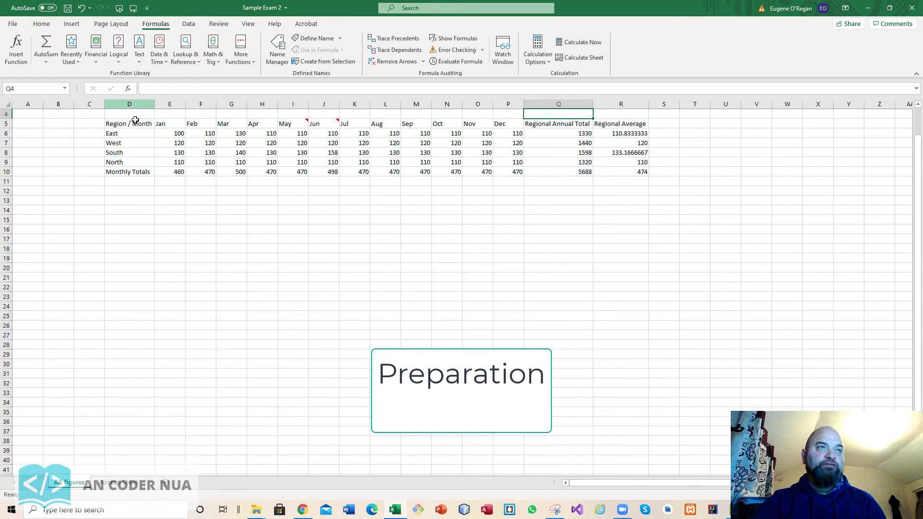
pyautogui.moveTo(130, 126); pyautogui.dragTo(129, 189)
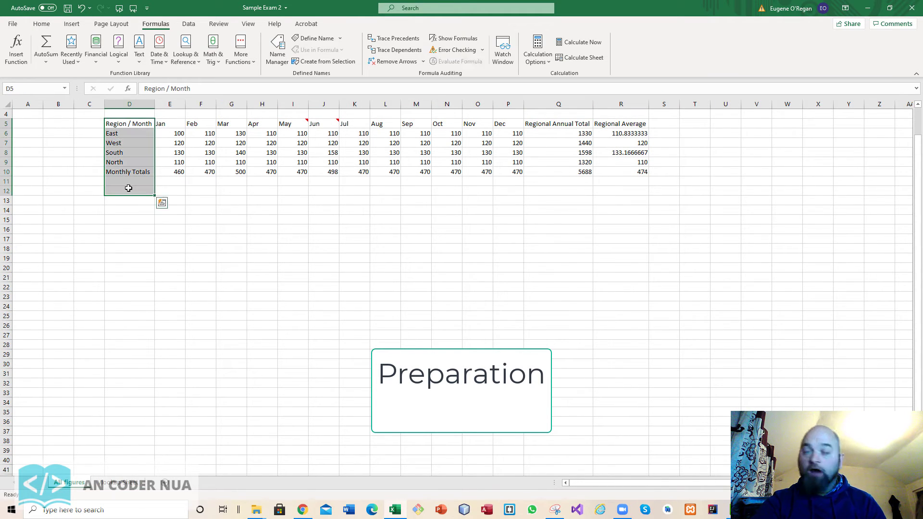
pyautogui.click(115, 137)
pyautogui.click(118, 484)
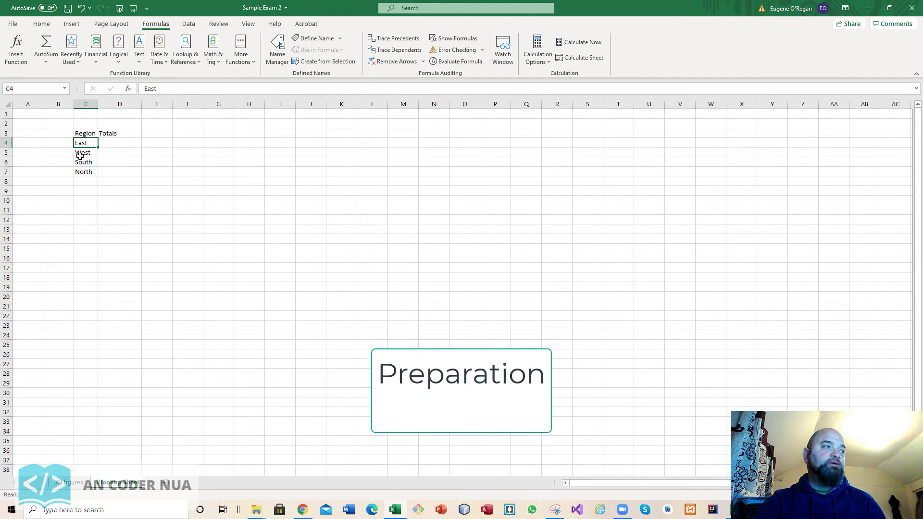
pyautogui.click(82, 152)
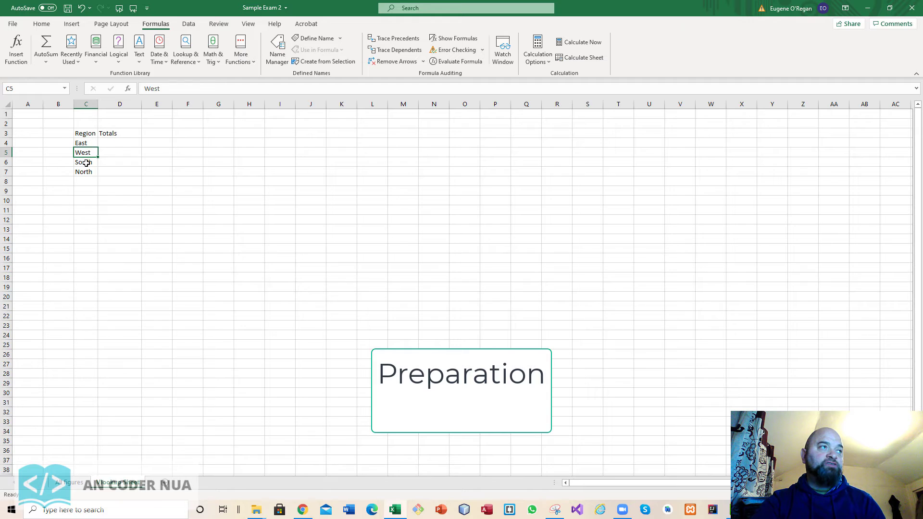
pyautogui.click(84, 162)
pyautogui.click(90, 171)
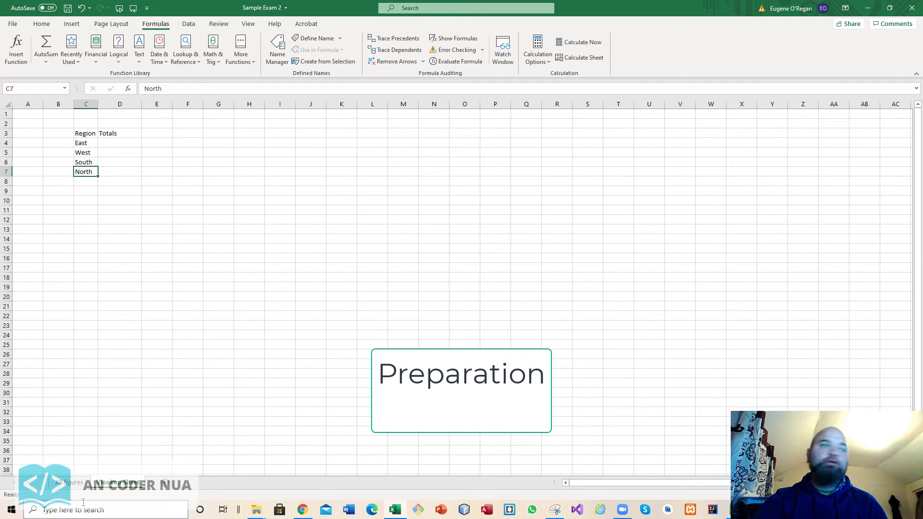
# Step: Name the full table range D5:R10 on the All figures sheet Regions
pyautogui.click(69, 482)
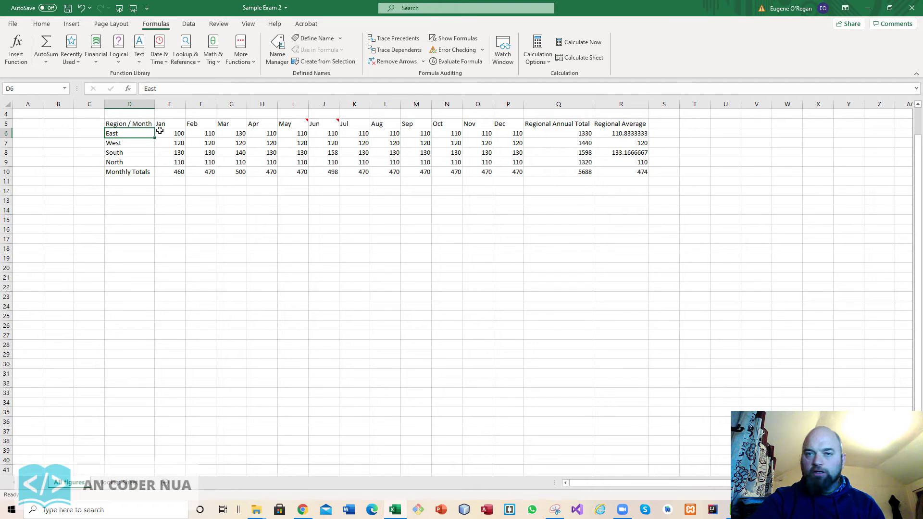
pyautogui.click(128, 124)
pyautogui.moveTo(128, 124); pyautogui.dragTo(644, 171)
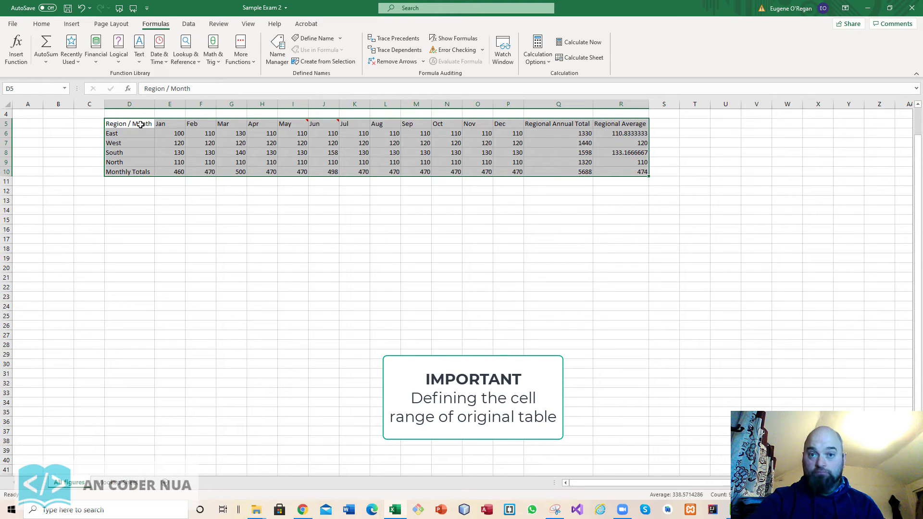
pyautogui.click(100, 249)
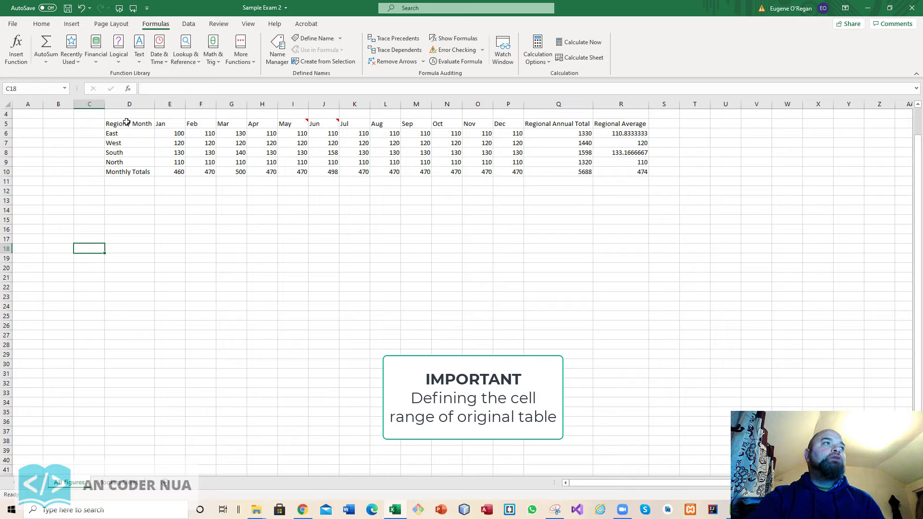
pyautogui.moveTo(126, 122); pyautogui.dragTo(638, 167)
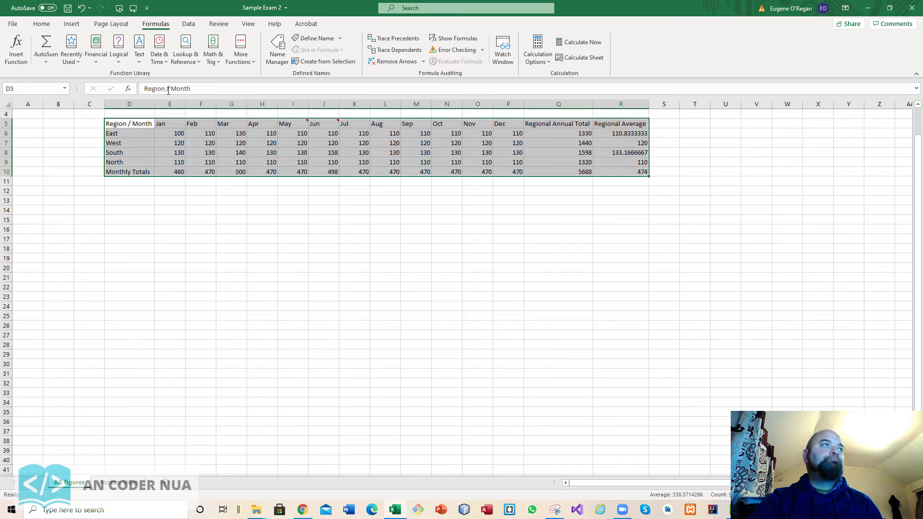
pyautogui.click(39, 86)
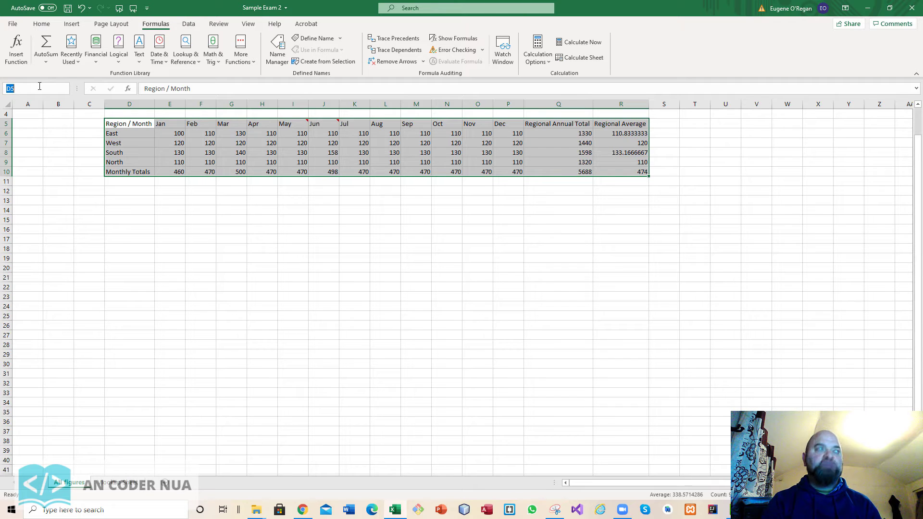
pyautogui.write('Reg')
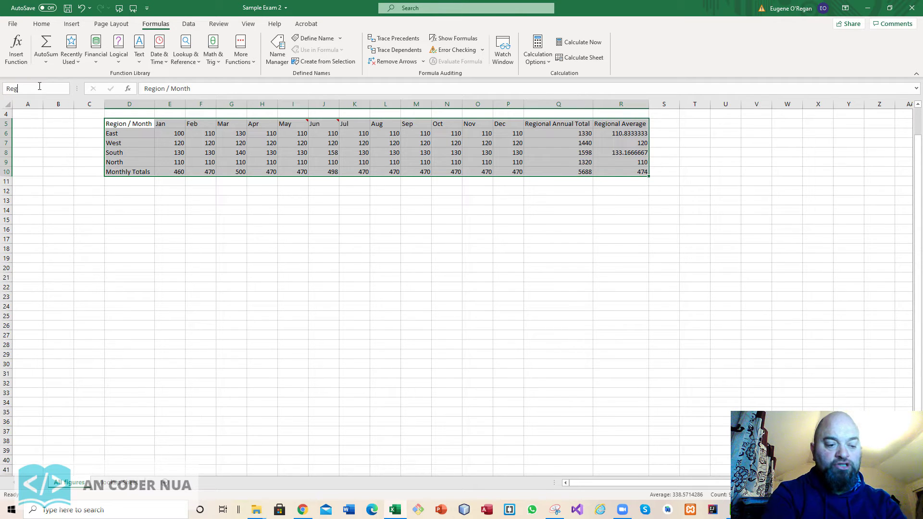
pyautogui.write('ions')
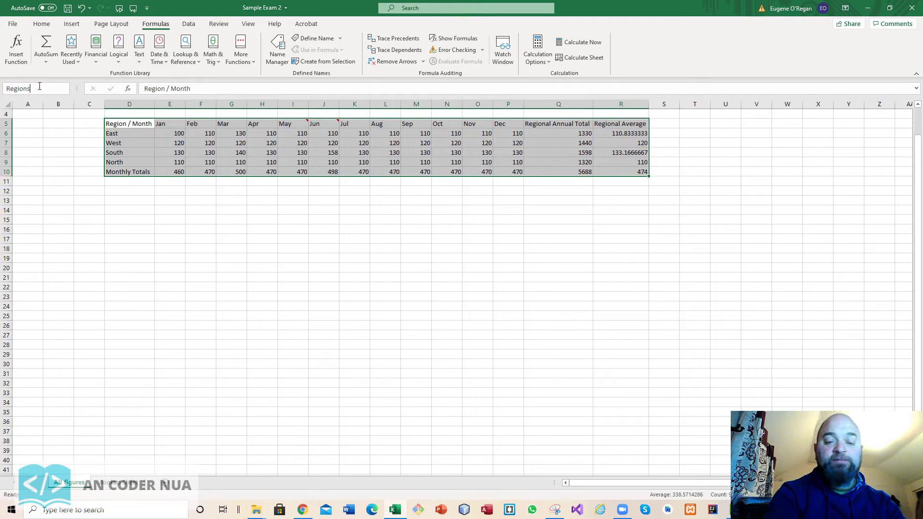
pyautogui.press('Return')
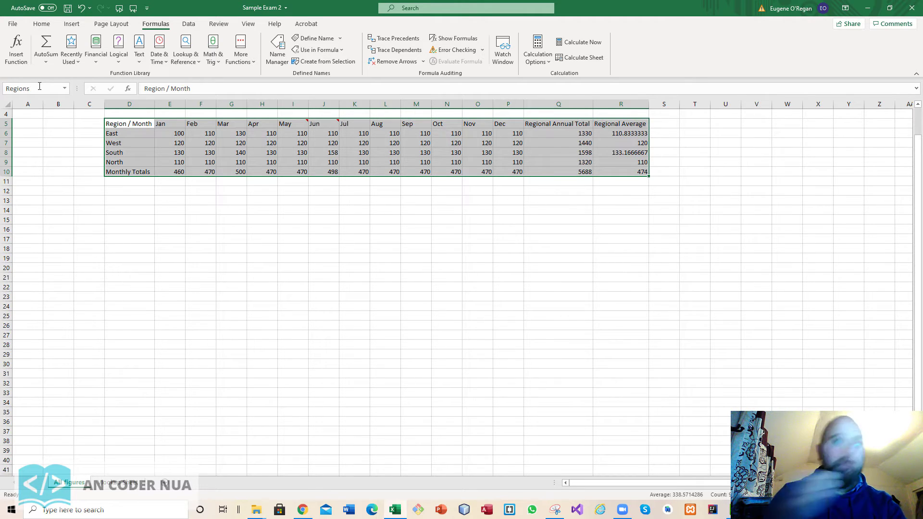
# Step: Check which cells the Regions name covers by recalling the named range from an unrelated cell
pyautogui.click(276, 258)
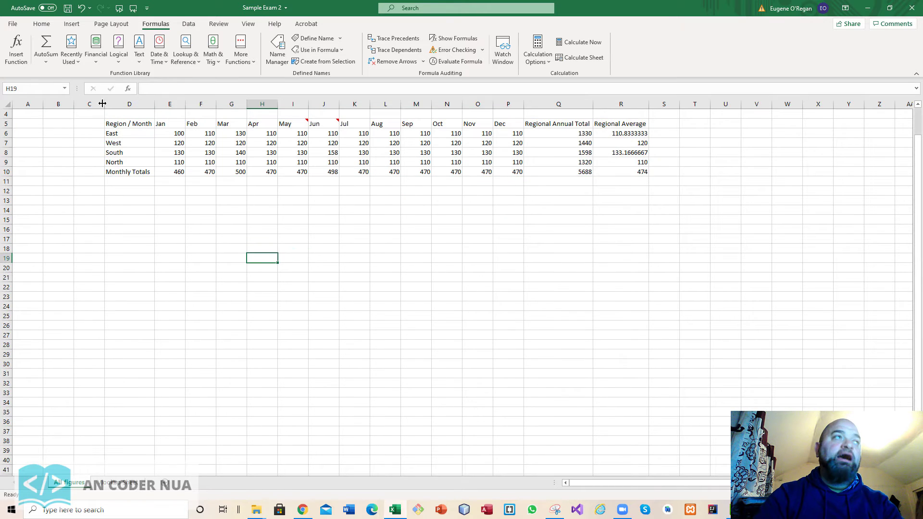
pyautogui.click(65, 89)
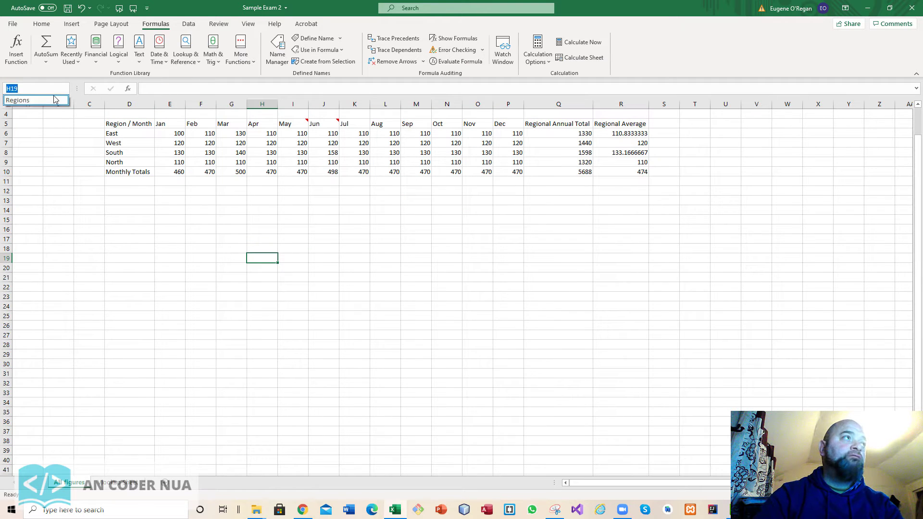
pyautogui.click(54, 100)
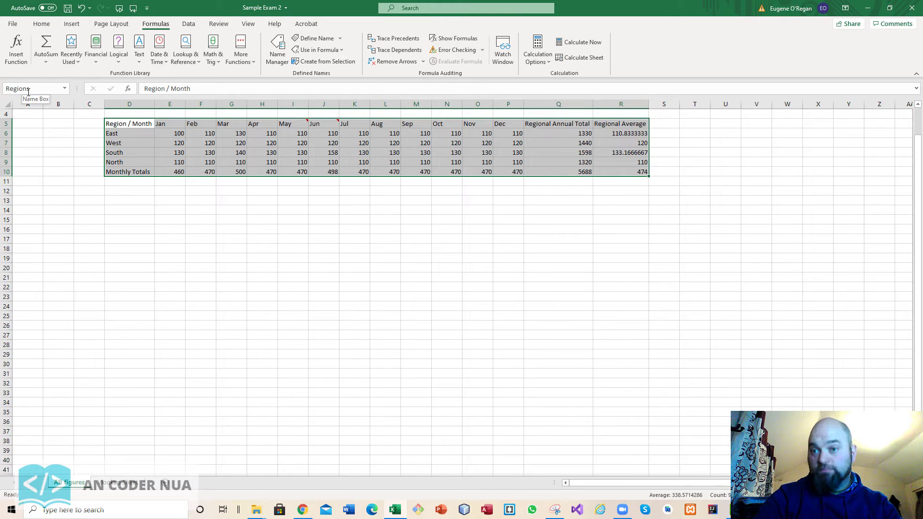
# Step: Insert the VLOOKUP function from the Most Recently Used category into East's Totals cell D4 on the lookup sheet
pyautogui.click(117, 482)
pyautogui.click(133, 145)
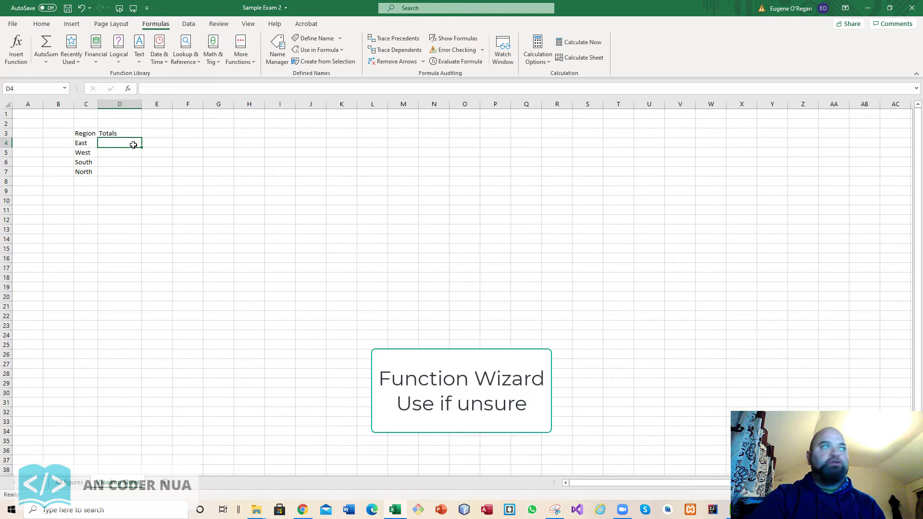
pyautogui.click(18, 50)
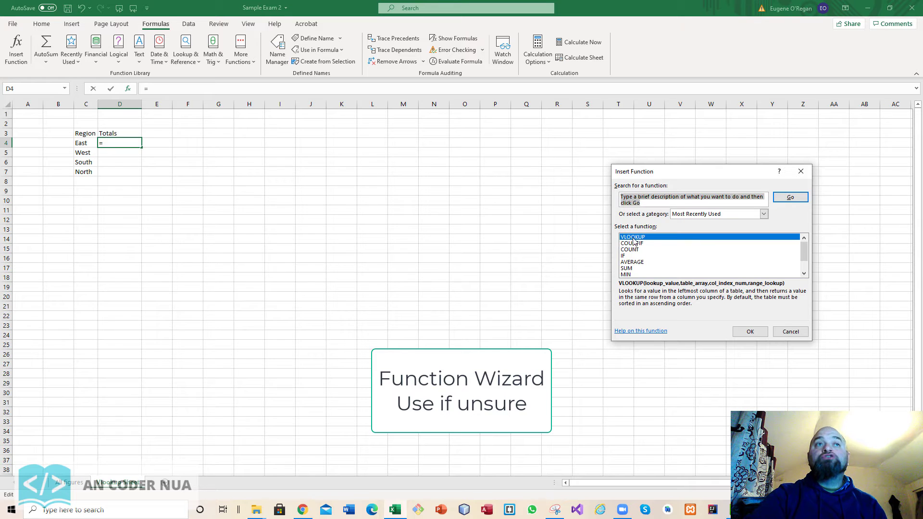
pyautogui.click(764, 214)
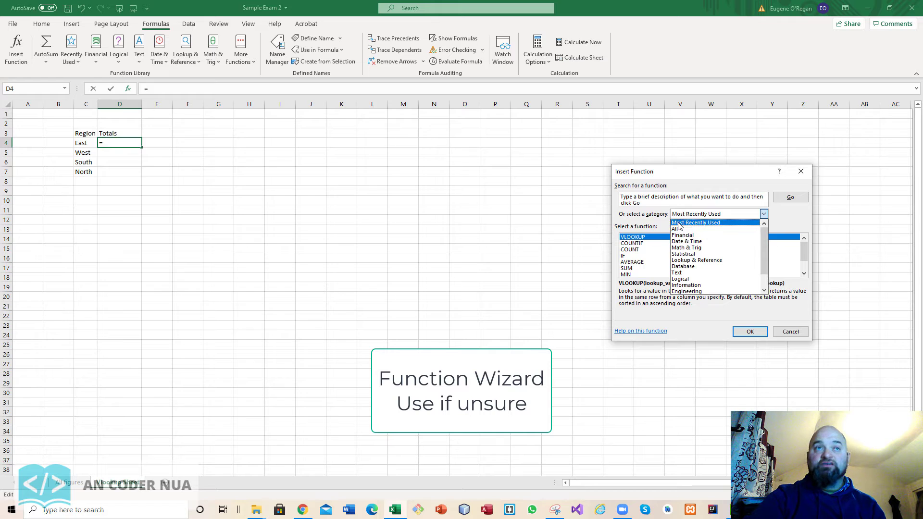
pyautogui.click(681, 223)
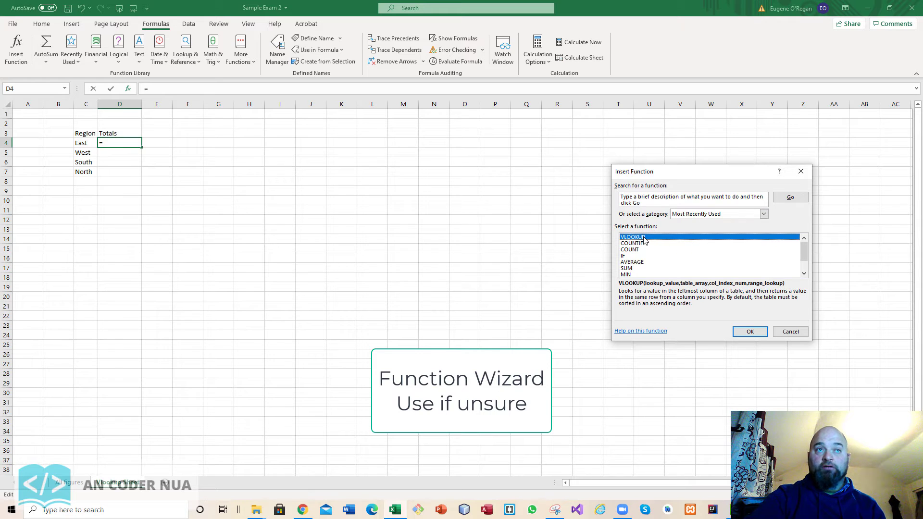
pyautogui.click(750, 332)
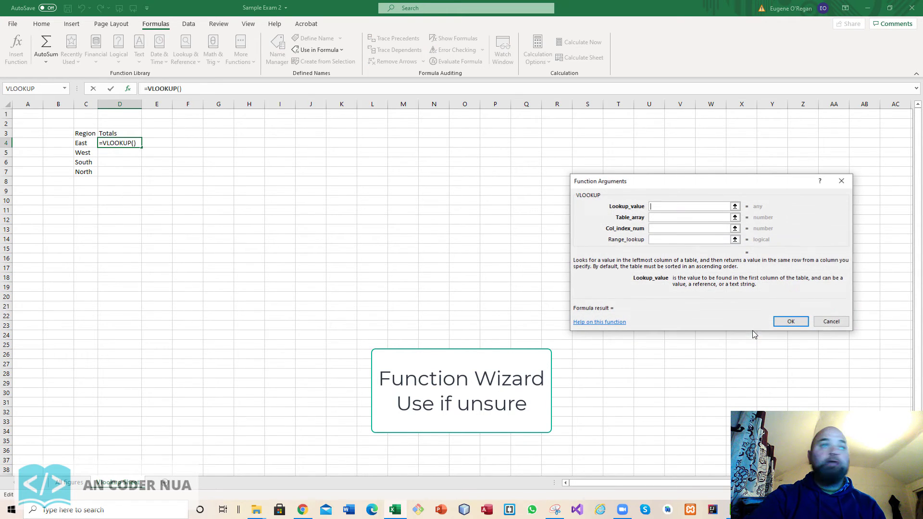
# Step: Set VLOOKUP's Lookup_value to C4 and its Table_array to the Regions range on the All figures sheet
pyautogui.moveTo(653, 187); pyautogui.dragTo(484, 159)
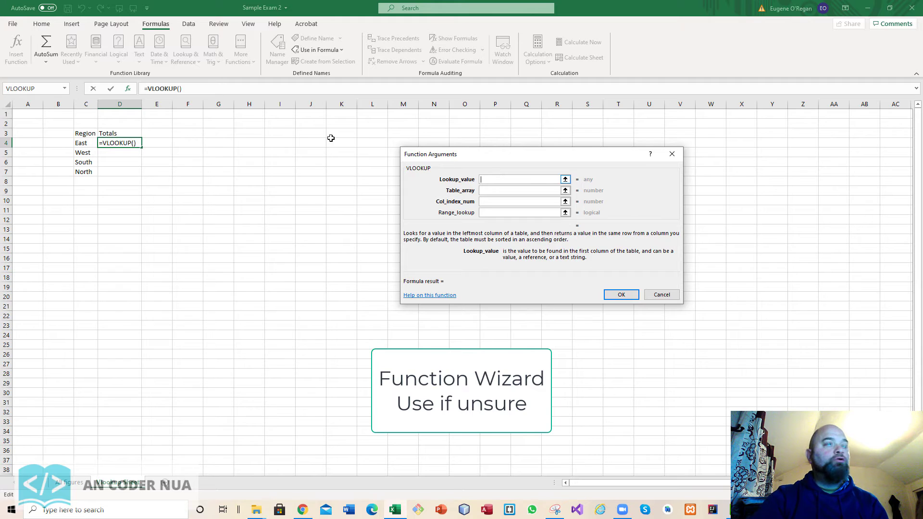
pyautogui.click(85, 144)
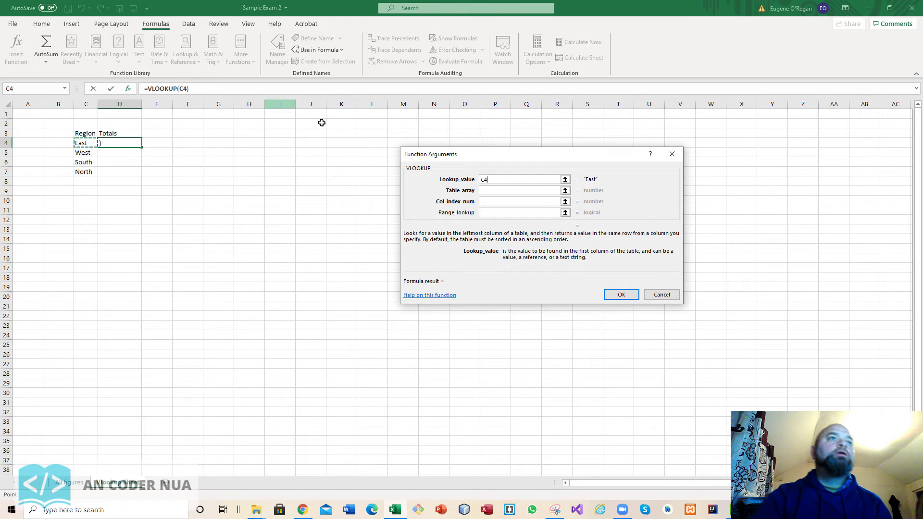
pyautogui.click(499, 193)
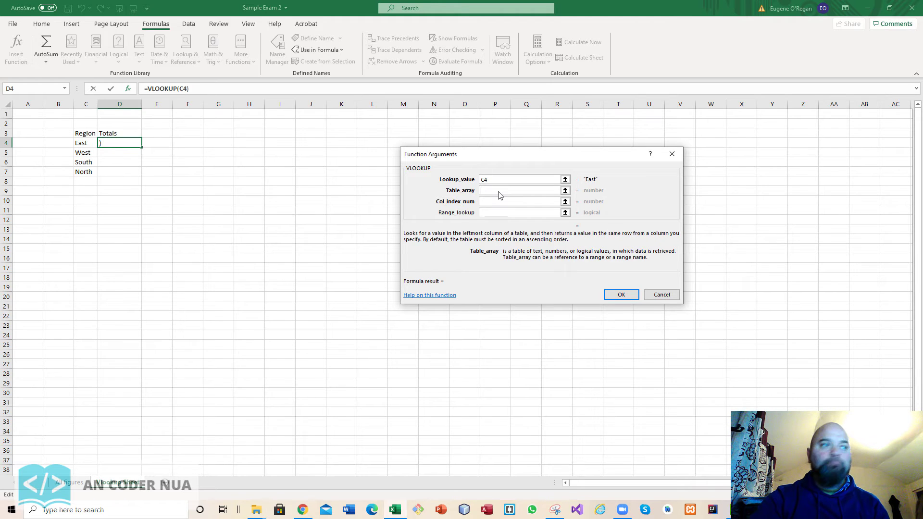
pyautogui.click(83, 488)
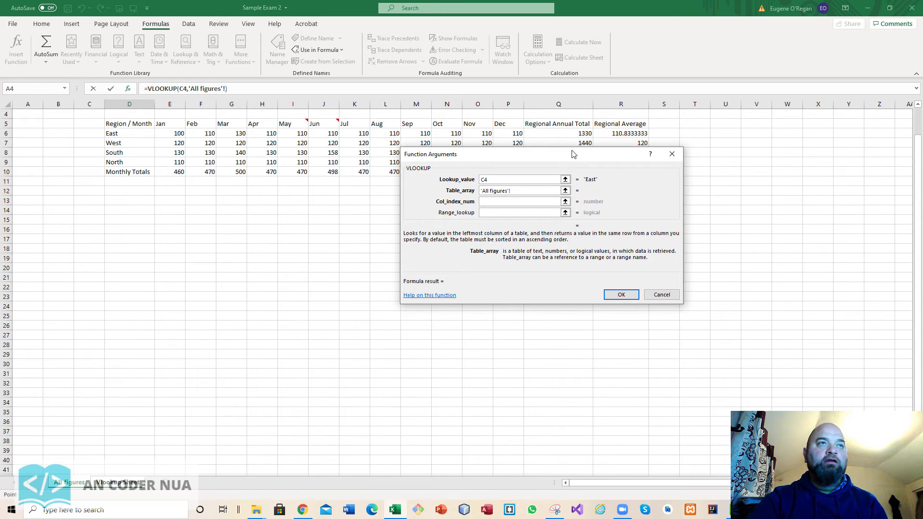
pyautogui.moveTo(573, 151); pyautogui.dragTo(575, 209)
pyautogui.moveTo(638, 177); pyautogui.dragTo(112, 155)
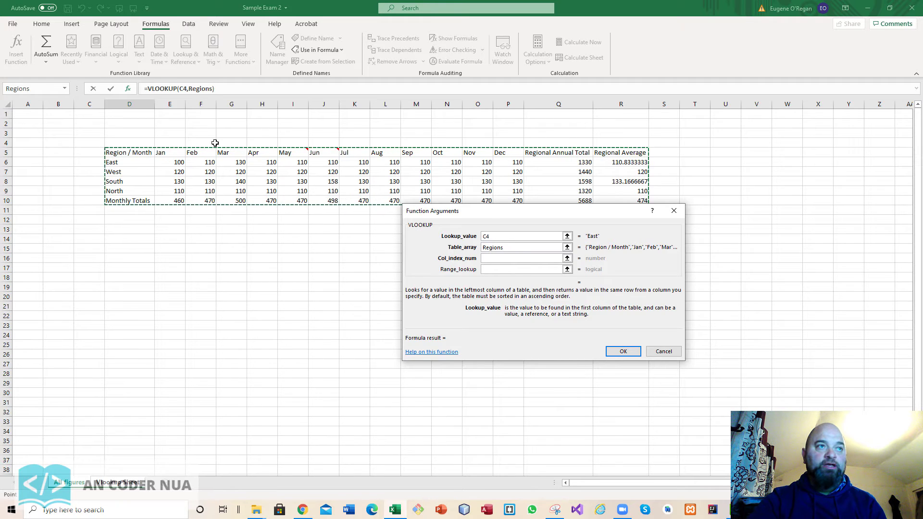
# Step: Set Col_index_num to 14 and Range_lookup to false, and complete the VLOOKUP formula in D4
pyautogui.click(513, 259)
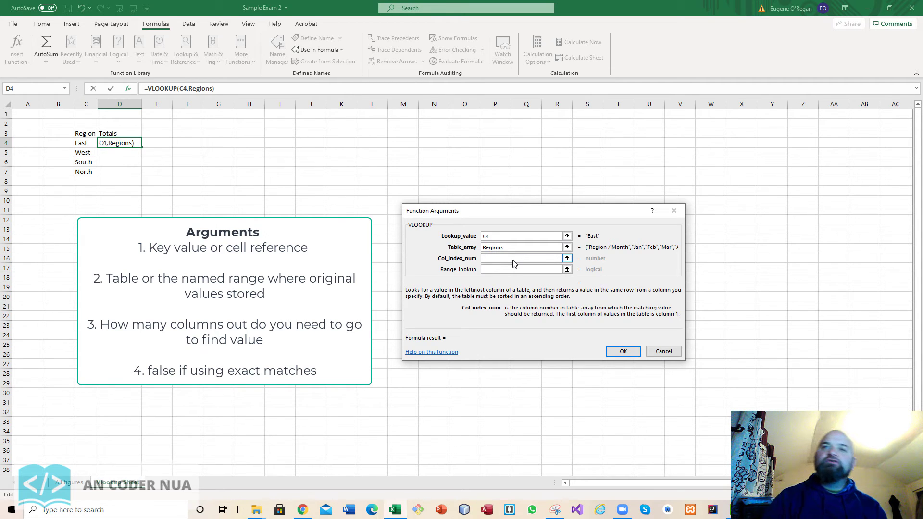
pyautogui.write('14')
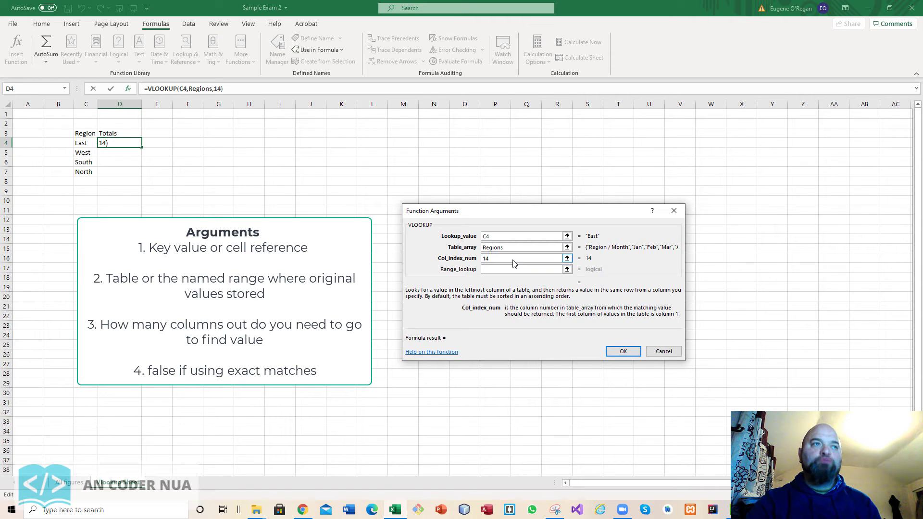
pyautogui.click(502, 270)
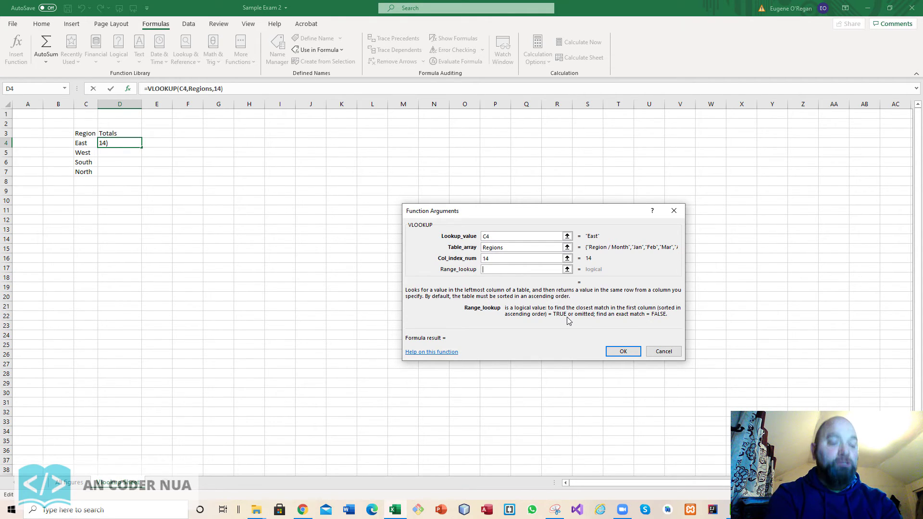
pyautogui.write('fa')
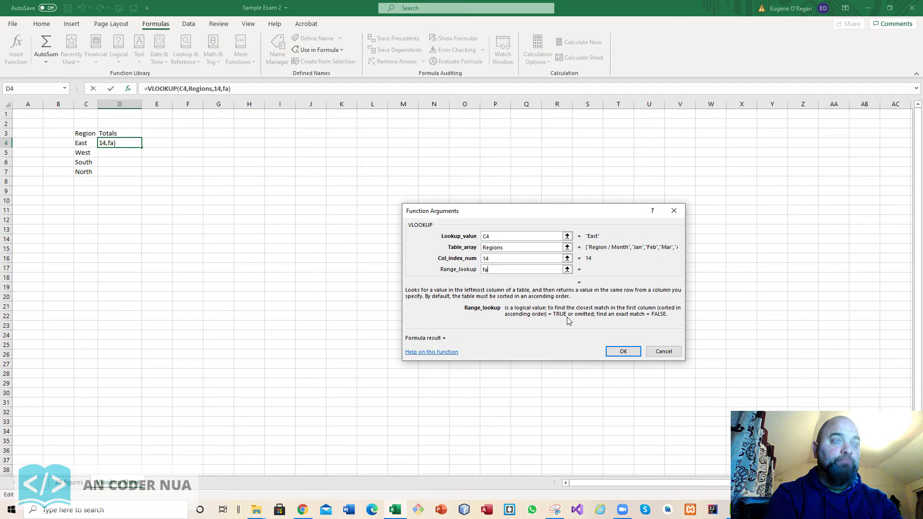
pyautogui.write('sle')
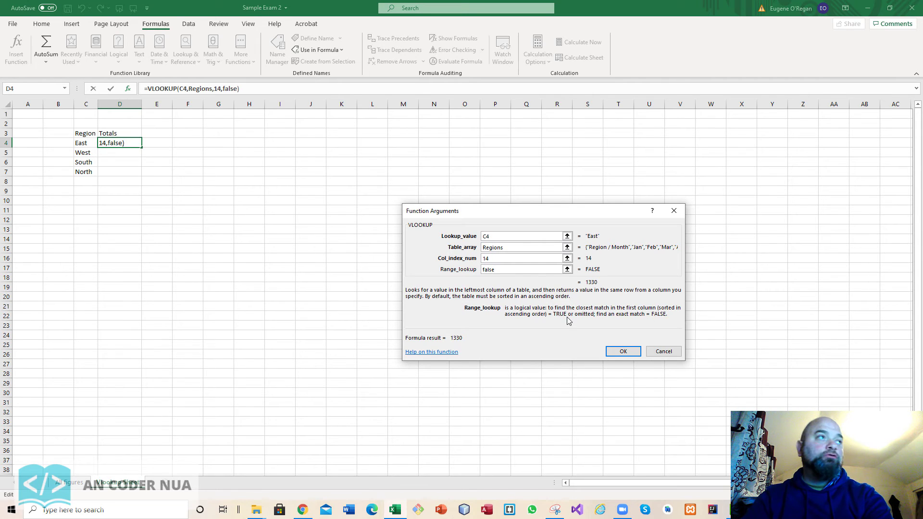
pyautogui.press('Return')
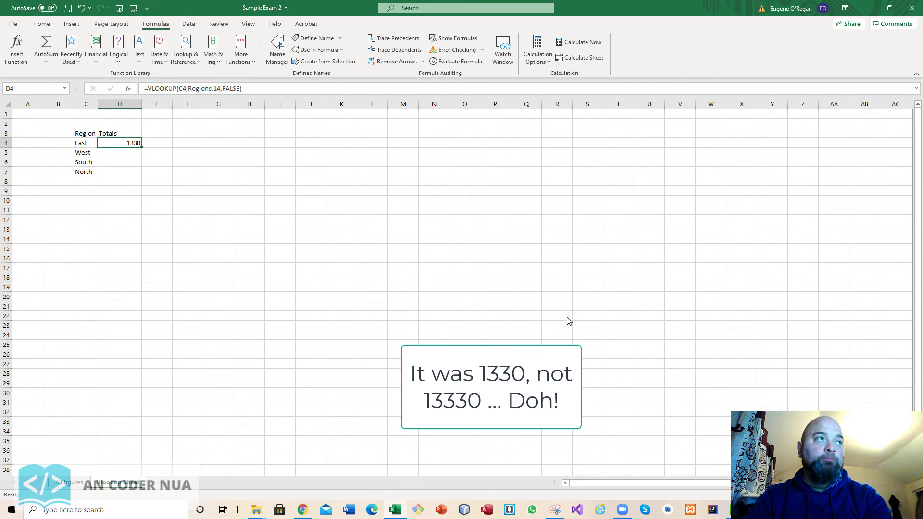
# Step: Check the lookup result against East's Regional Annual Total on the All figures sheet
pyautogui.click(60, 487)
pyautogui.click(583, 164)
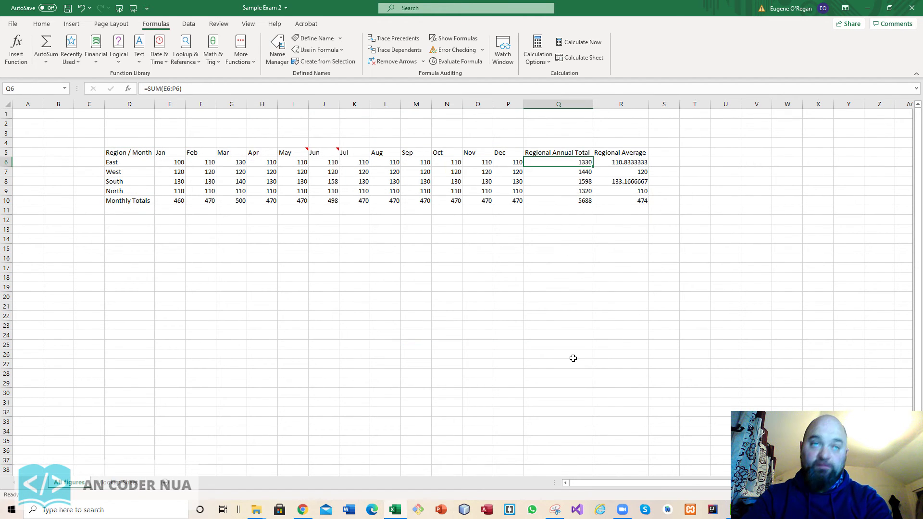
# Step: Fill East's VLOOKUP formula from D4 down to D7 on the lookup sheet and inspect the formulas for East and West
pyautogui.click(130, 483)
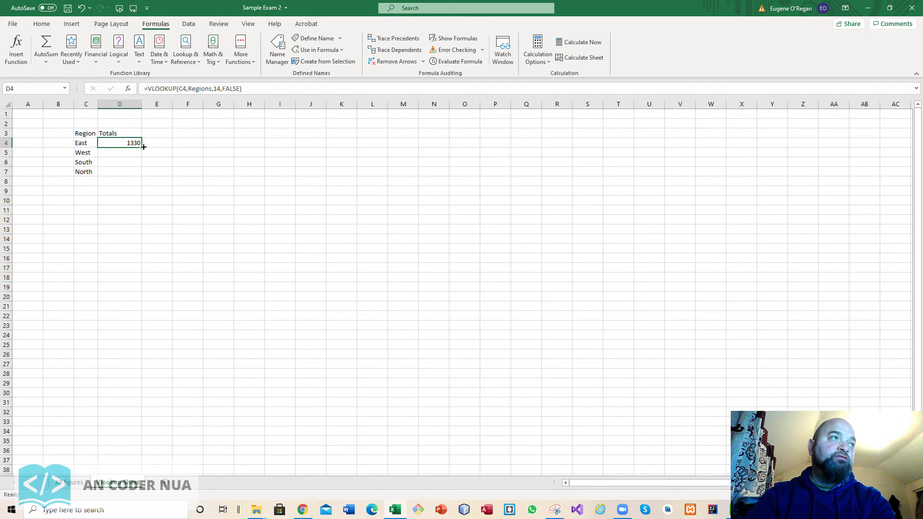
pyautogui.moveTo(143, 149); pyautogui.dragTo(142, 176)
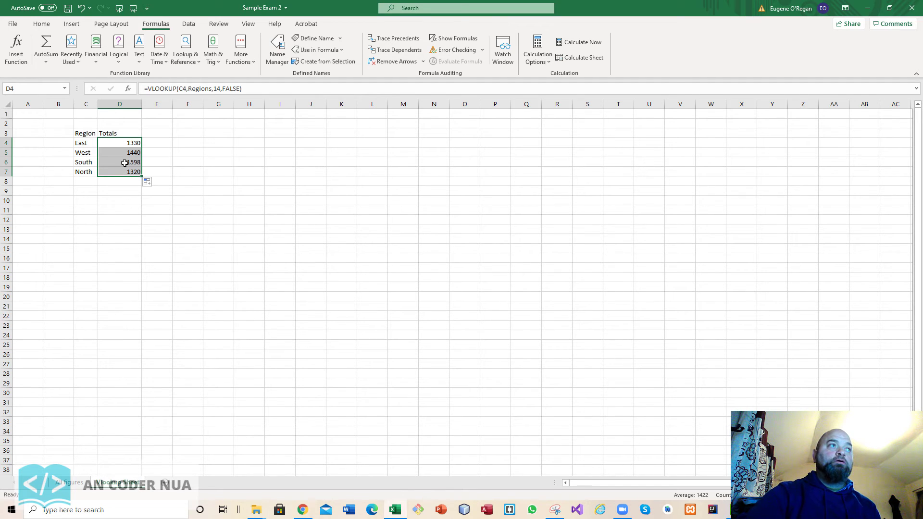
pyautogui.click(127, 144)
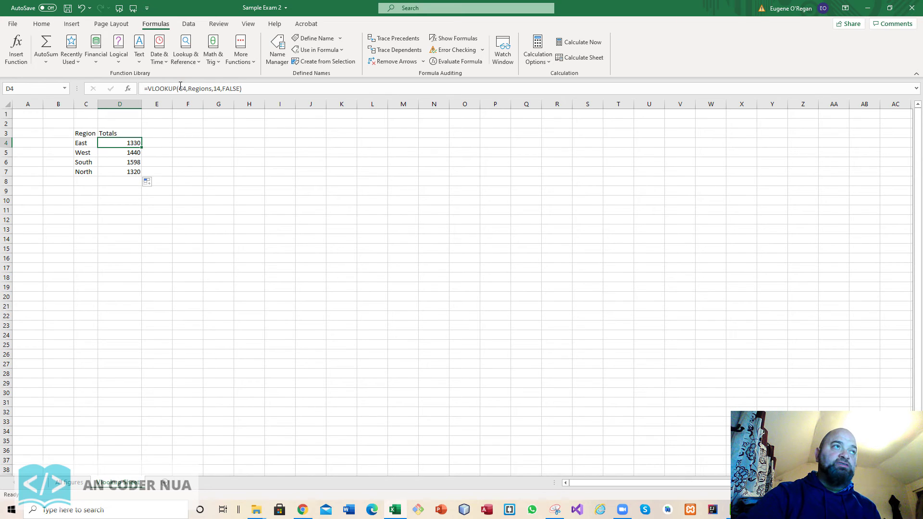
pyautogui.click(133, 152)
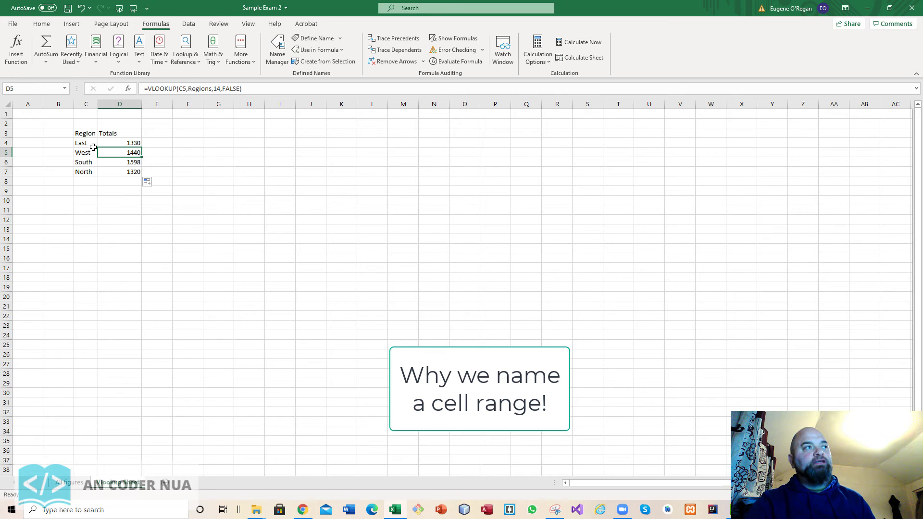
# Step: Compare the region names in C4:C7 with those on the All figures sheet, and review the Regions range and the formula in D4
pyautogui.moveTo(86, 144); pyautogui.dragTo(89, 172)
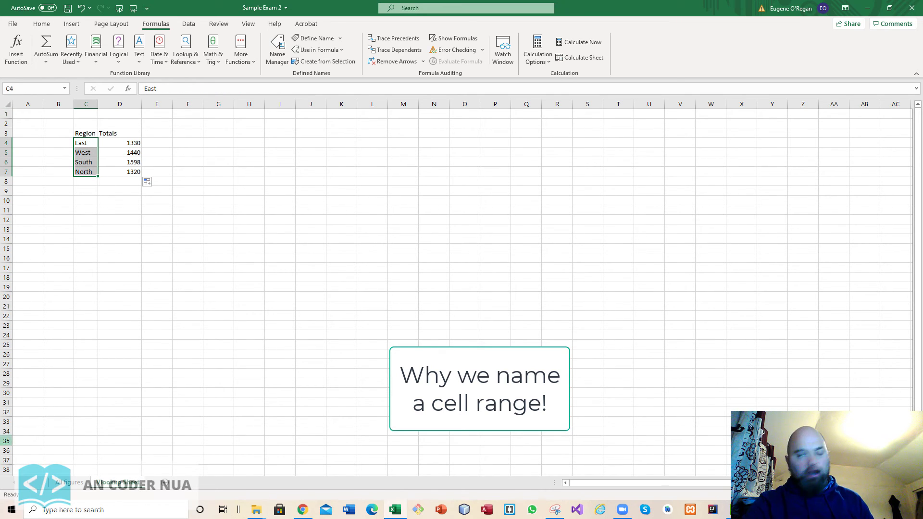
pyautogui.click(68, 484)
pyautogui.moveTo(113, 164); pyautogui.dragTo(123, 192)
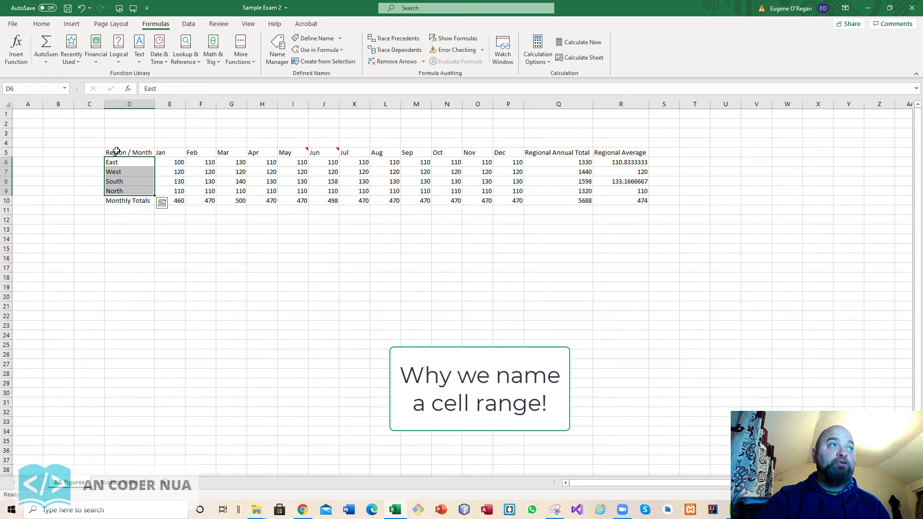
pyautogui.moveTo(118, 153); pyautogui.dragTo(612, 200)
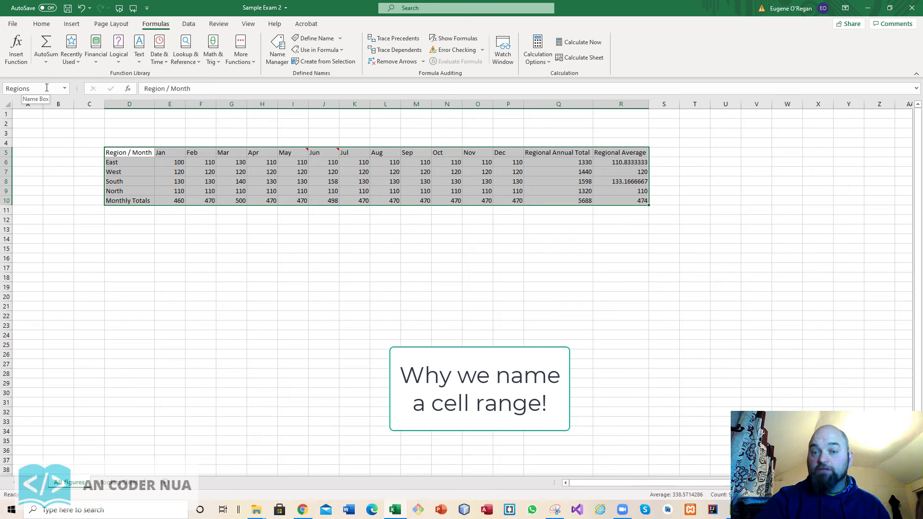
pyautogui.click(126, 483)
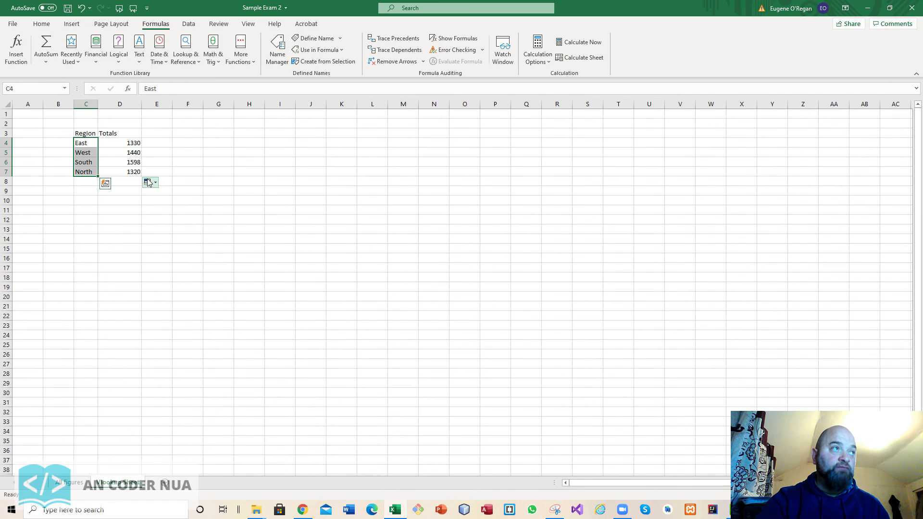
pyautogui.click(121, 143)
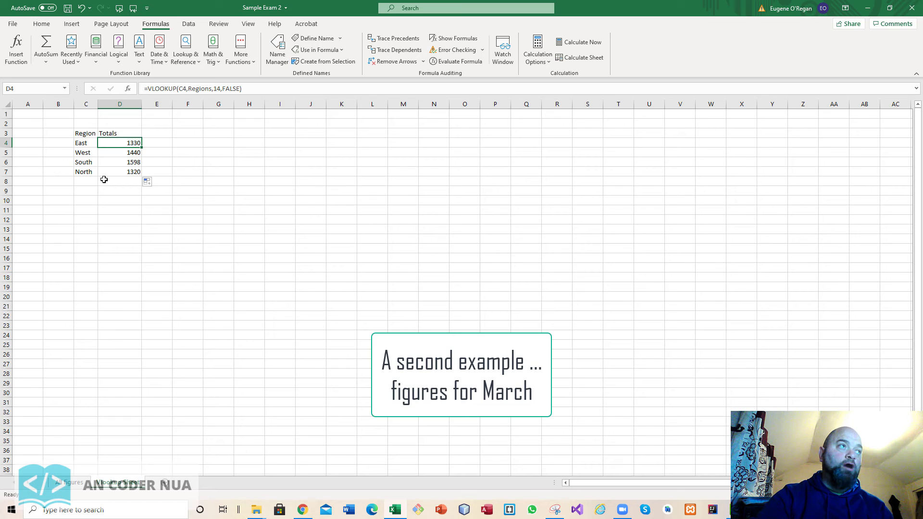
# Step: Enter the heading March in E3 beside Totals and clear the misplaced heading from E2
pyautogui.click(156, 134)
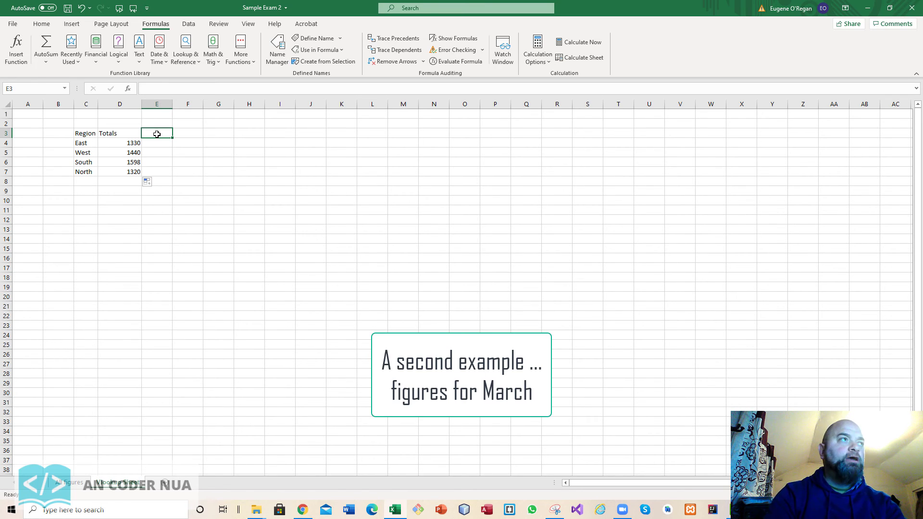
pyautogui.press('Up')
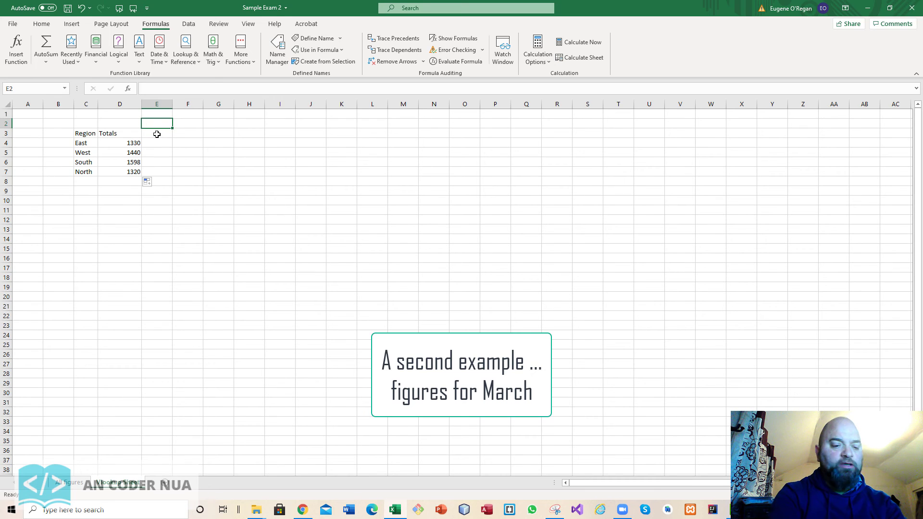
pyautogui.write('Mar')
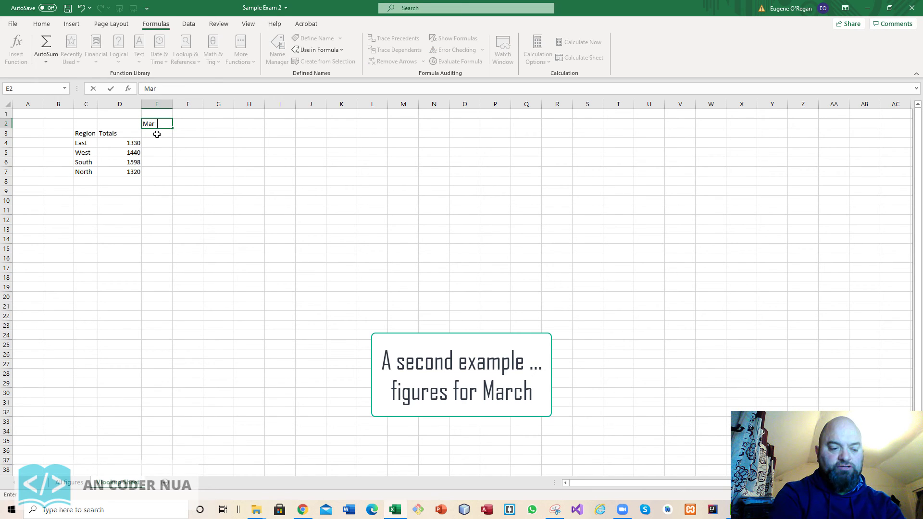
pyautogui.write('ch')
pyautogui.press('Return')
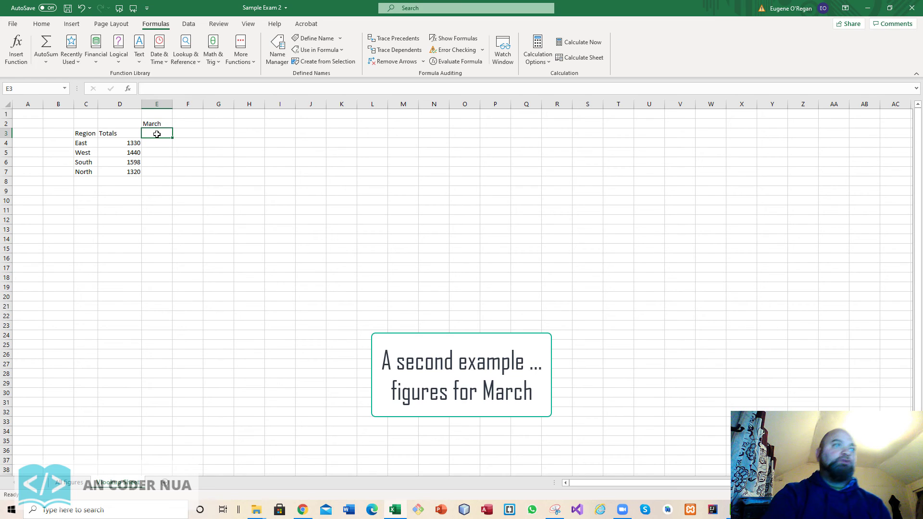
pyautogui.write('March')
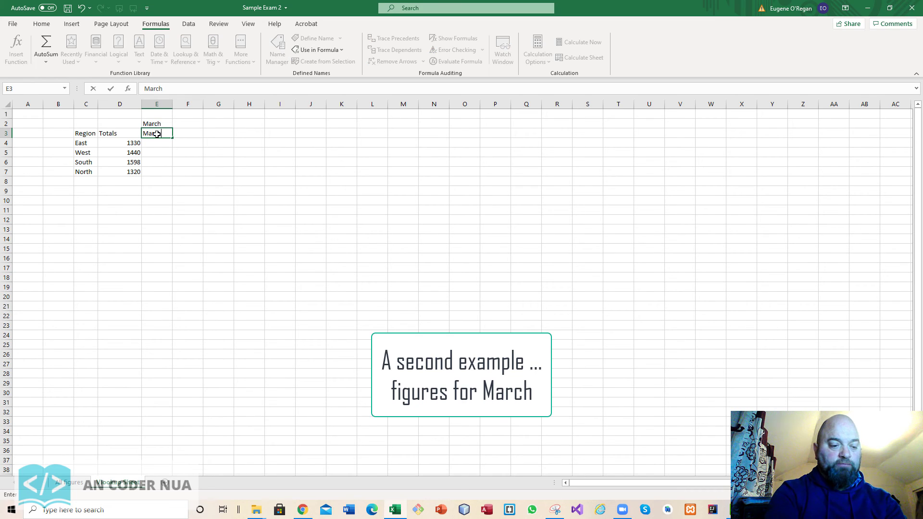
pyautogui.press('Up')
pyautogui.press('Delete')
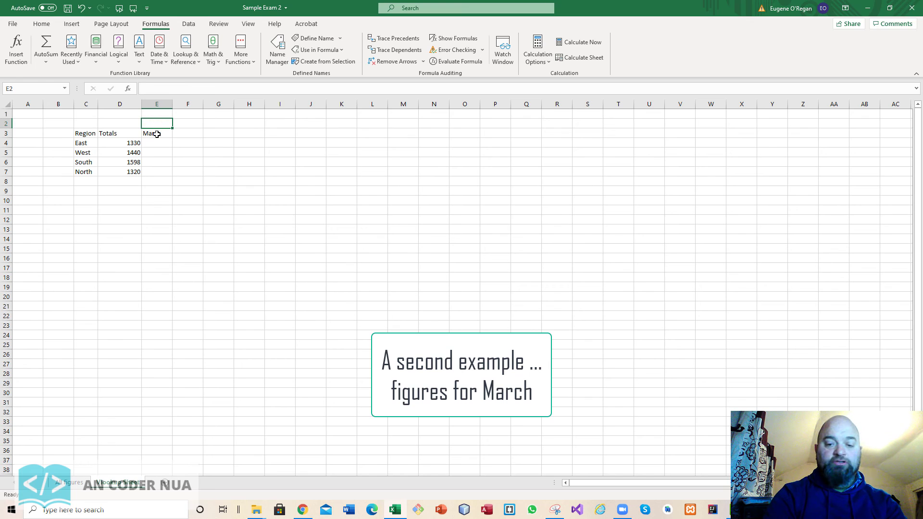
# Step: Start a VLOOKUP formula in East's March cell E4 with C4 as the lookup value
pyautogui.press('Down')
pyautogui.press('Down')
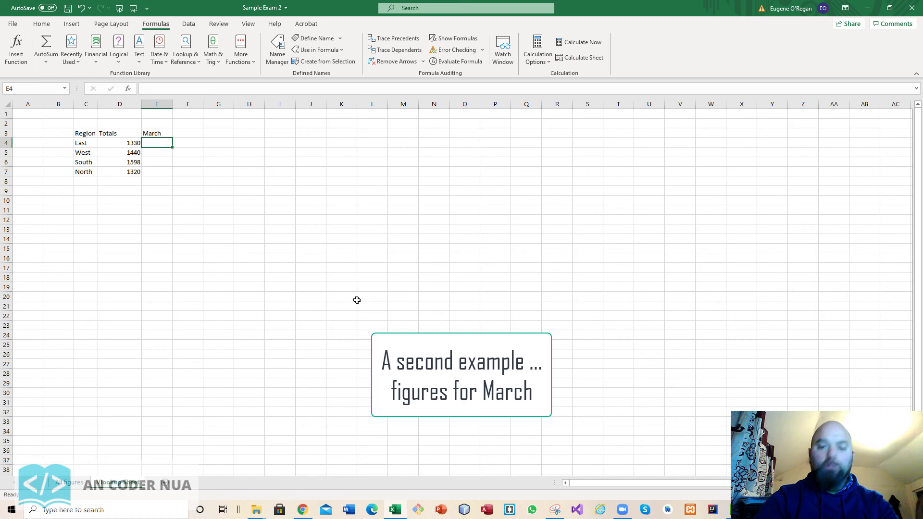
pyautogui.write('=')
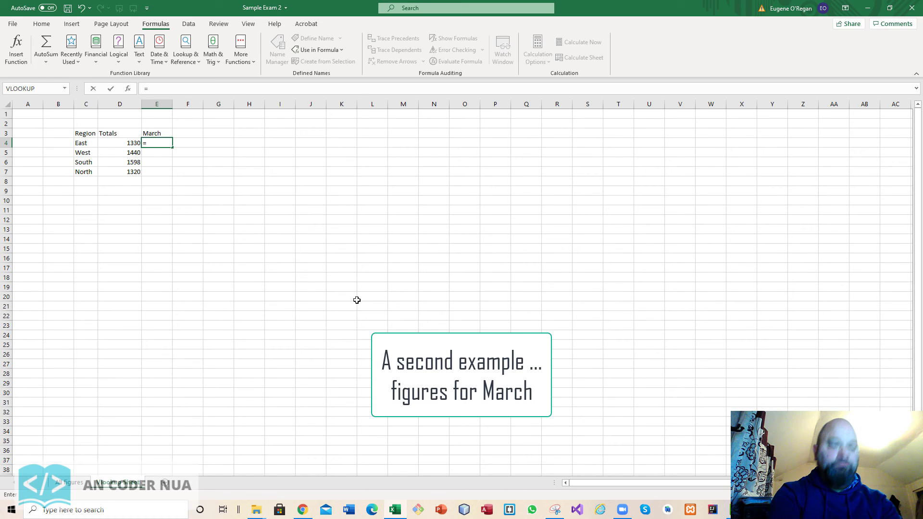
pyautogui.write('vloo')
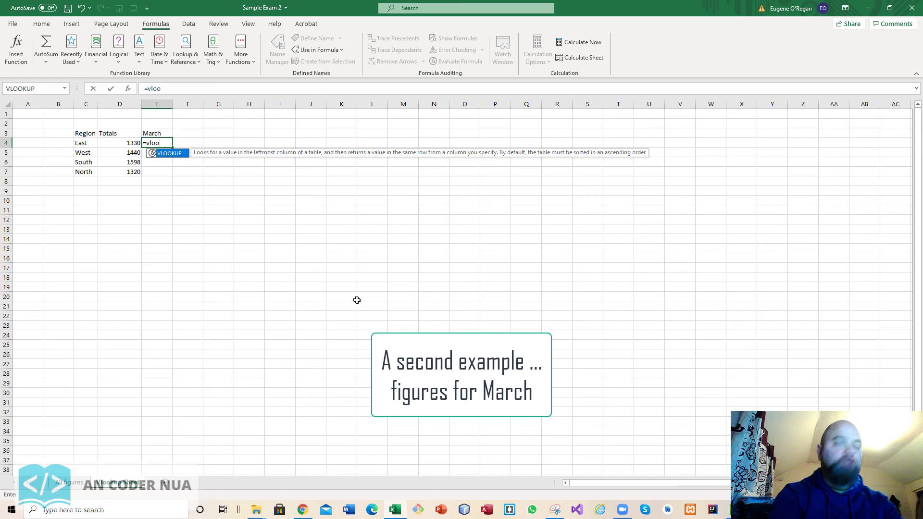
pyautogui.write('k')
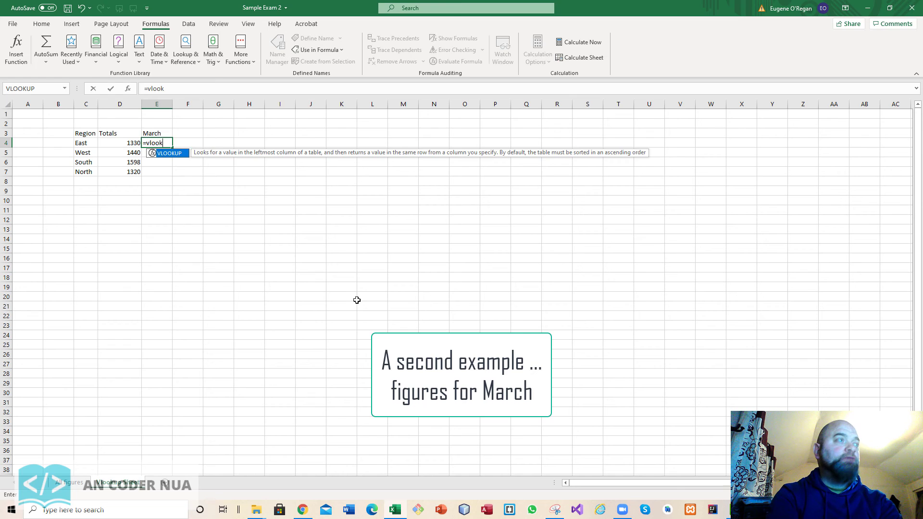
pyautogui.write('up')
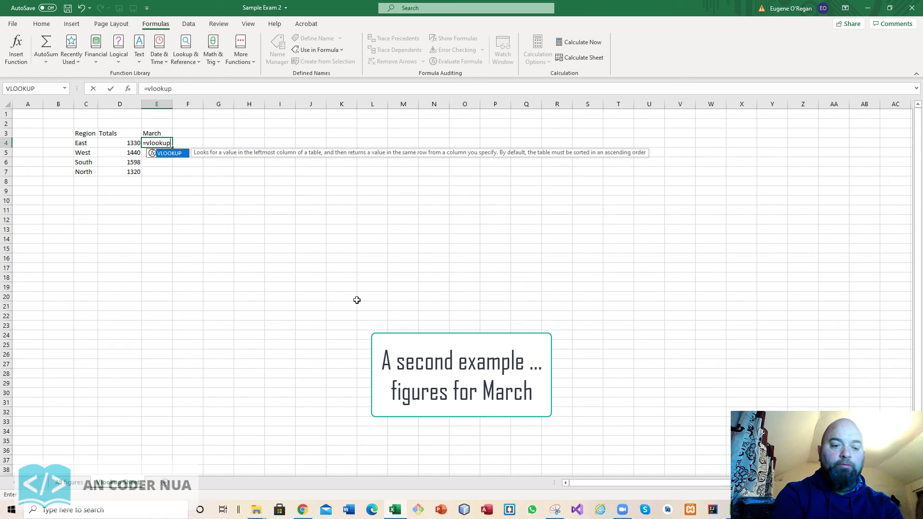
pyautogui.write('(')
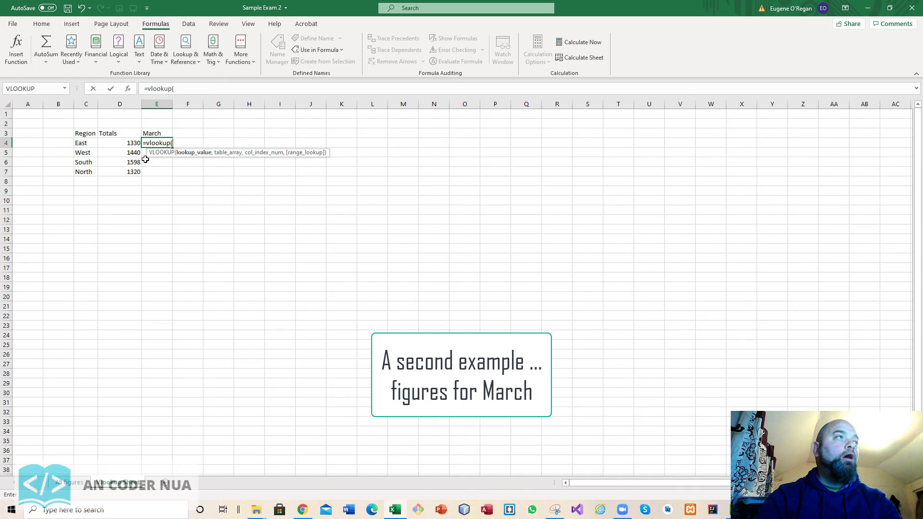
pyautogui.click(84, 144)
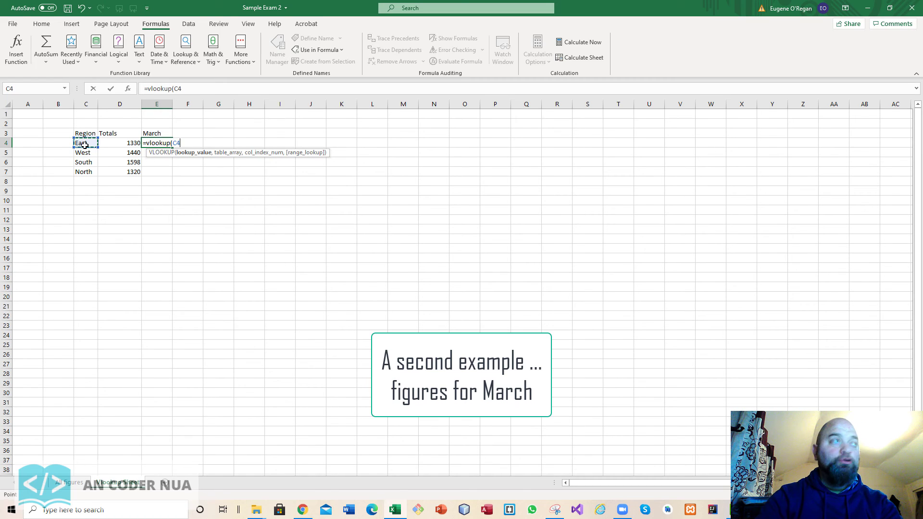
# Step: Complete the E4 formula with Regions as the table array, column index 4 and false for the range lookup
pyautogui.write(',')
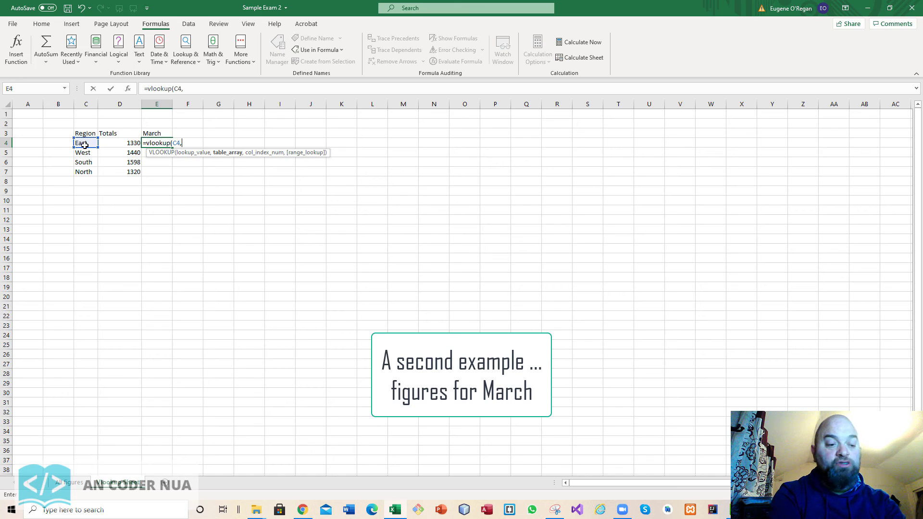
pyautogui.write('Re')
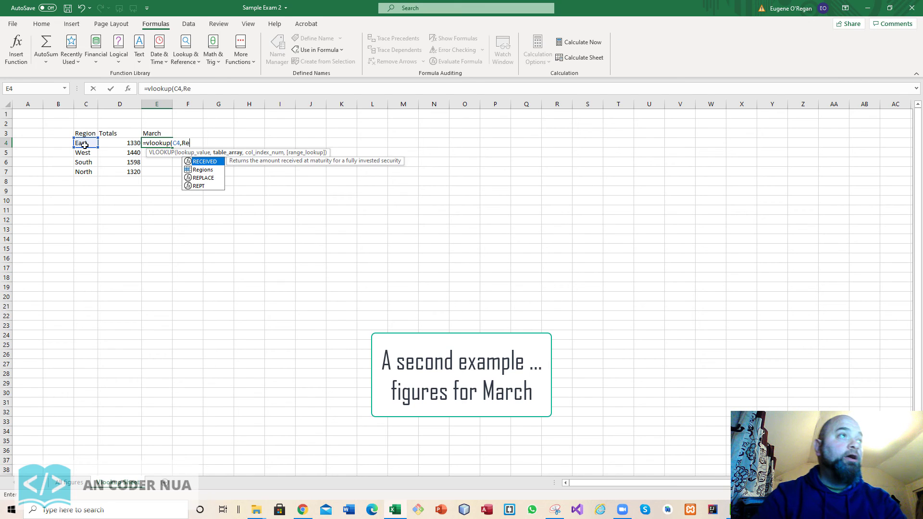
pyautogui.click(201, 171)
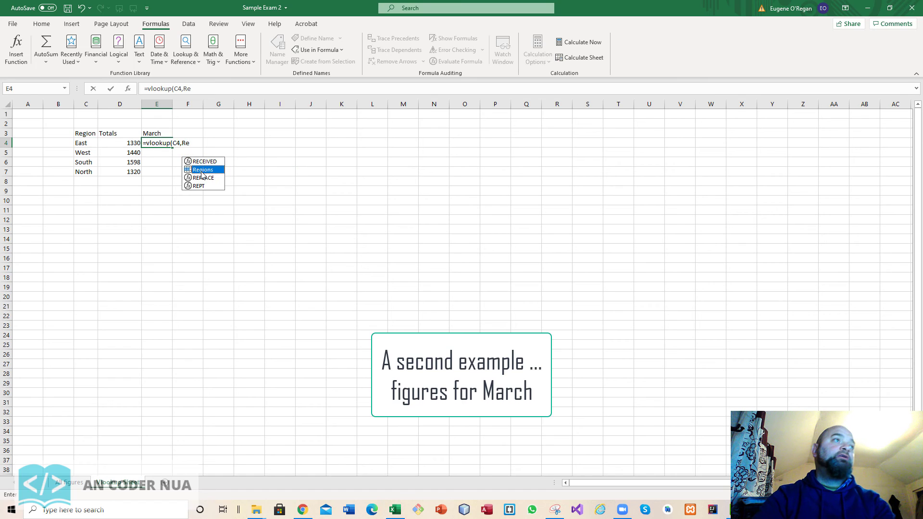
pyautogui.doubleClick(202, 171)
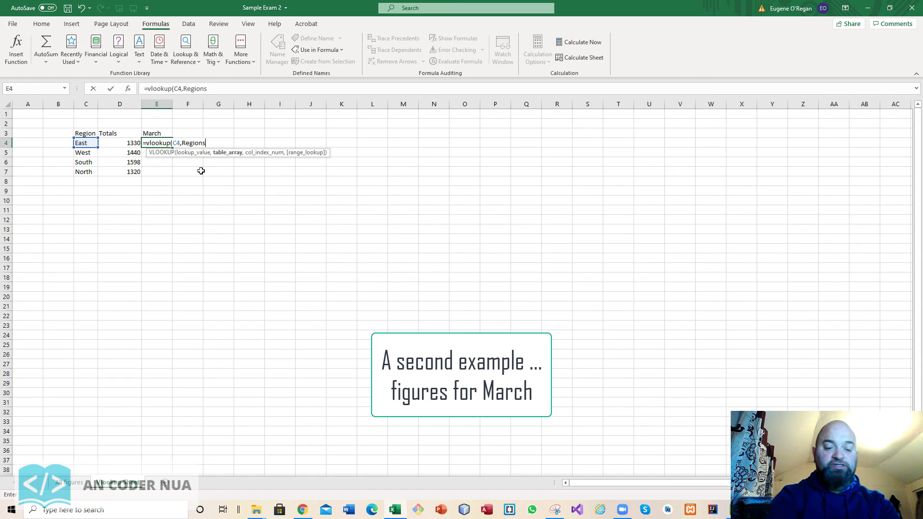
pyautogui.write(',')
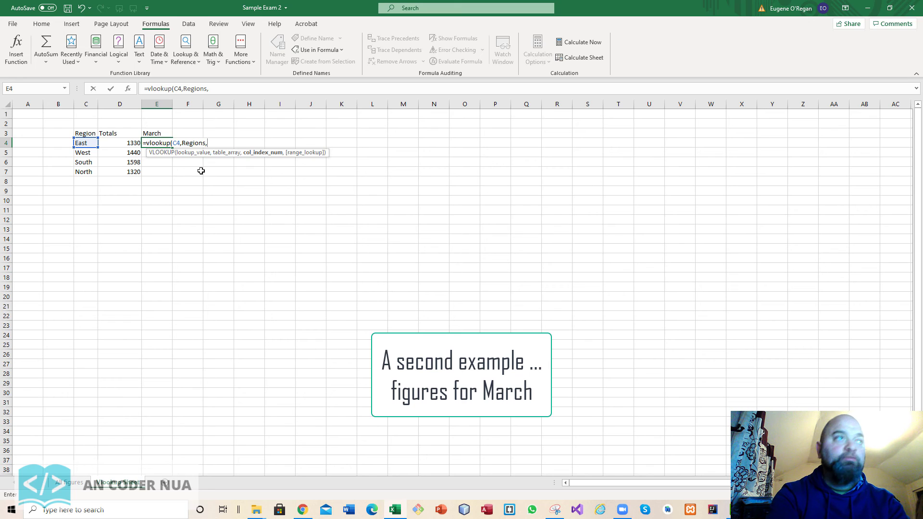
pyautogui.write('4,f')
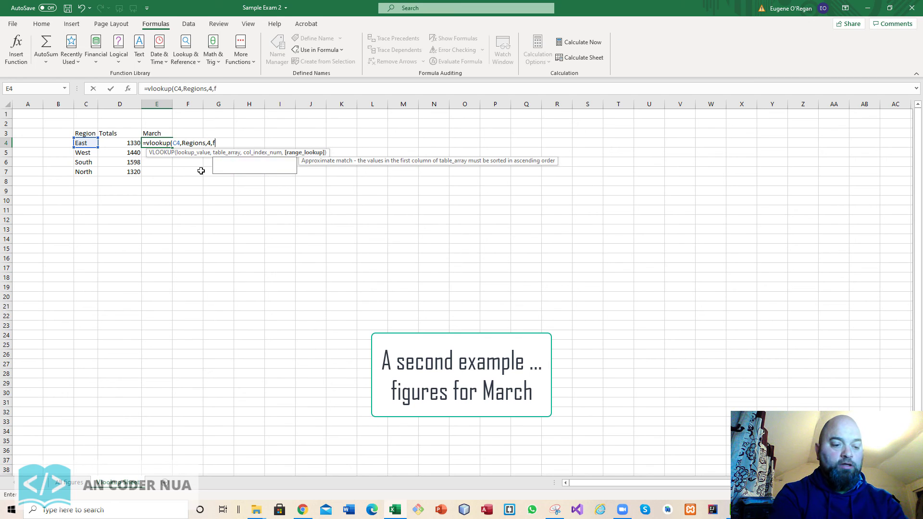
pyautogui.write('alse)')
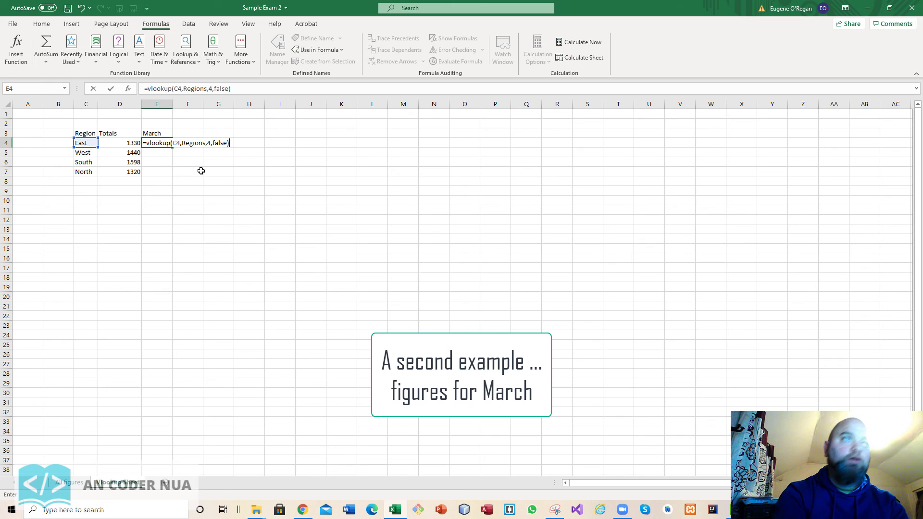
pyautogui.press('Return')
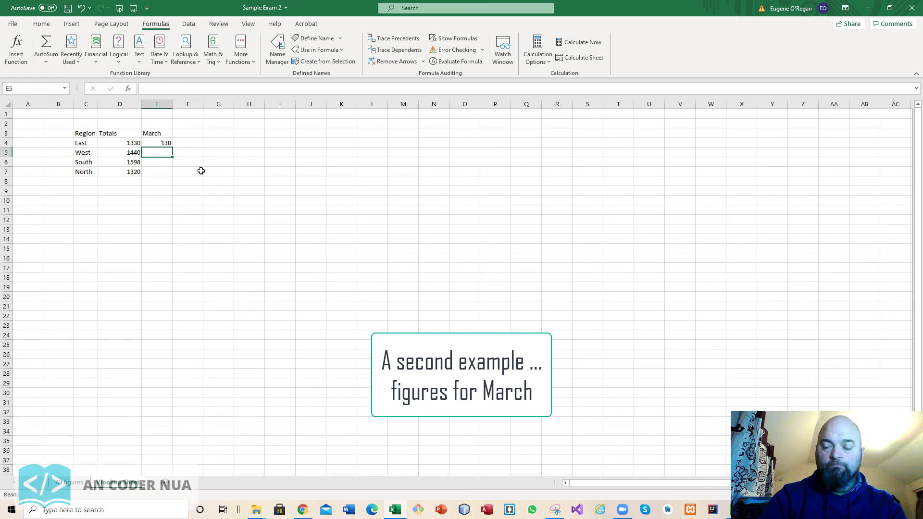
# Step: Fill East's March lookup formula from E4 down to E7 and inspect the copied formula for West
pyautogui.click(161, 143)
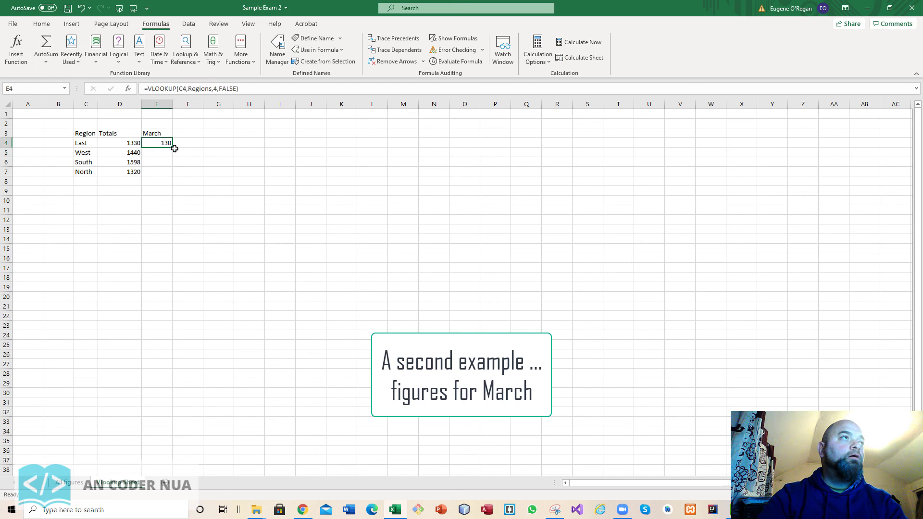
pyautogui.moveTo(173, 147); pyautogui.dragTo(177, 181)
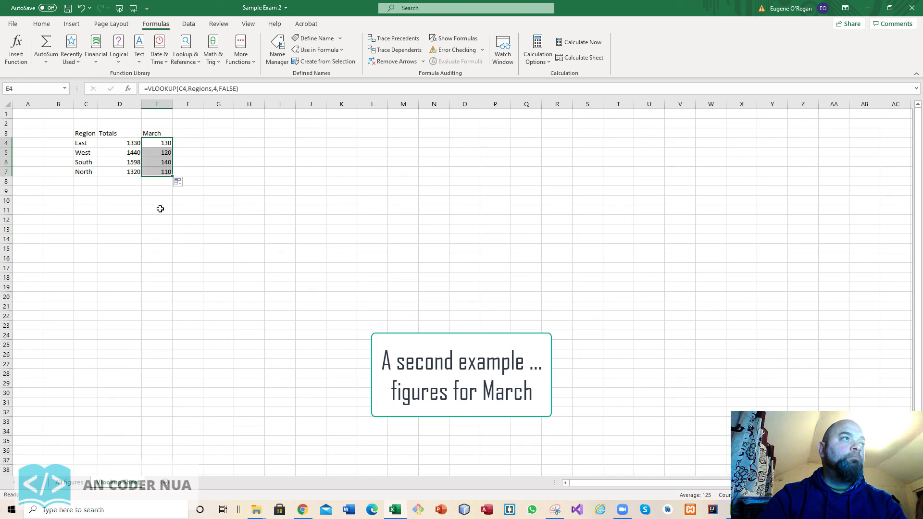
pyautogui.click(159, 191)
pyautogui.click(164, 152)
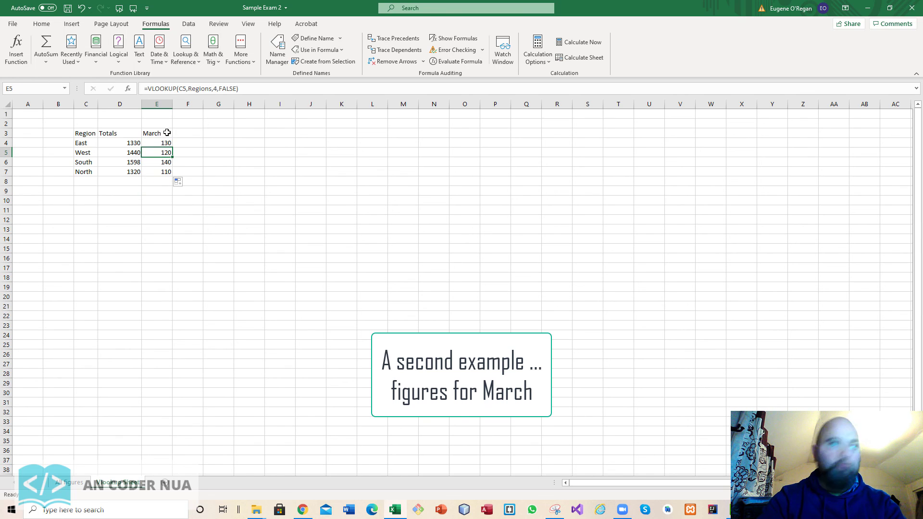
# Step: Check the March lookup results against each region's Mar figure on the All figures sheet
pyautogui.click(69, 483)
pyautogui.click(241, 162)
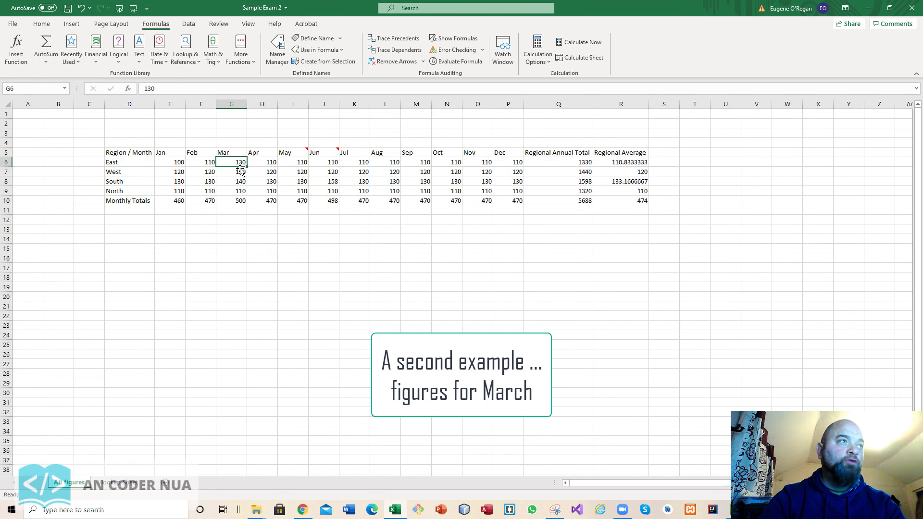
pyautogui.click(240, 172)
pyautogui.click(237, 183)
pyautogui.click(227, 194)
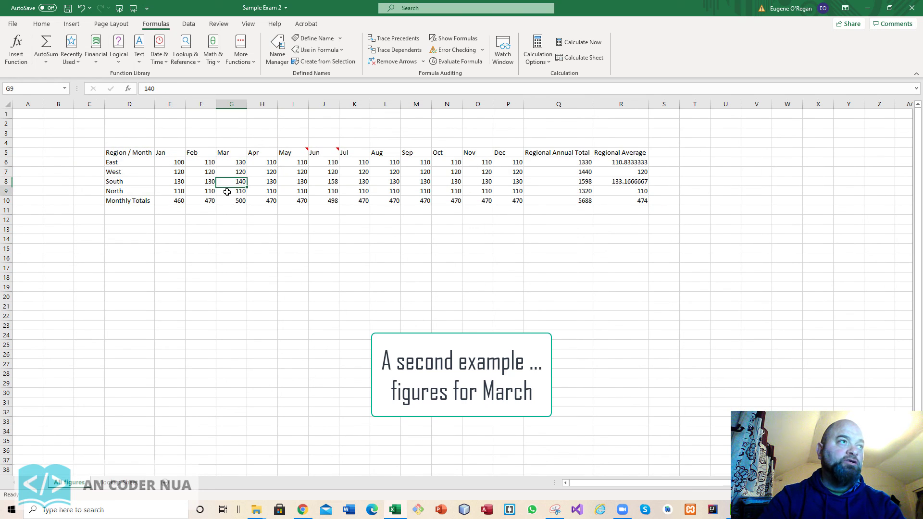
# Step: Compare the Monthly Totals row on All figures with the Totals and March columns on the lookup sheet, finishing on All figures
pyautogui.moveTo(165, 203)
pyautogui.mouseDown()
pyautogui.moveTo(547, 191)
pyautogui.moveTo(562, 203)
pyautogui.mouseUp()
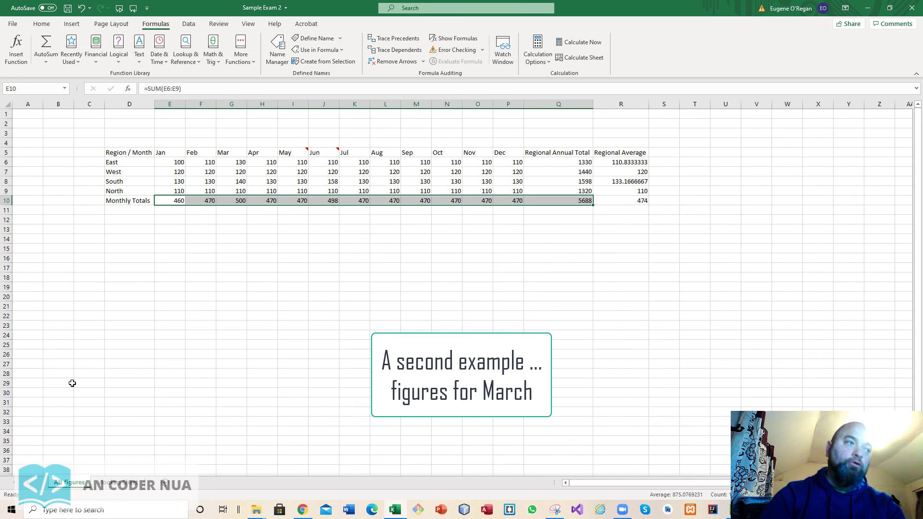
pyautogui.click(125, 483)
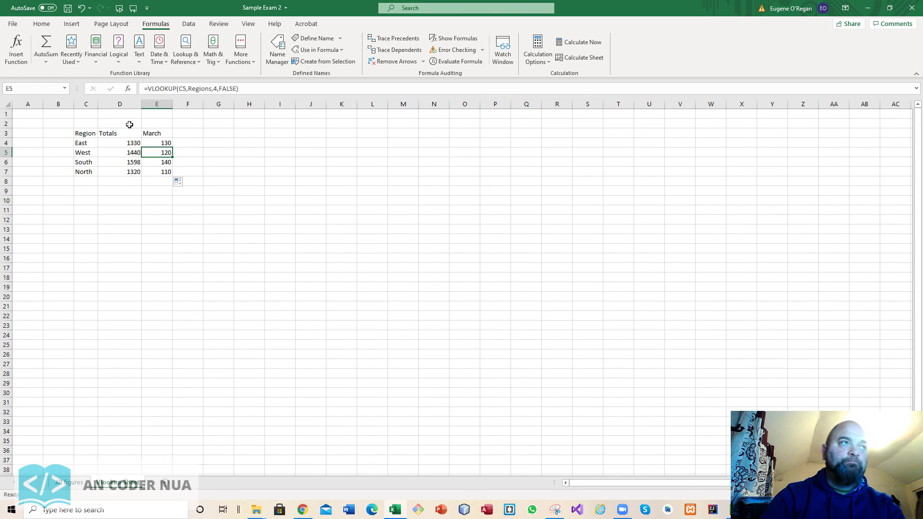
pyautogui.click(166, 249)
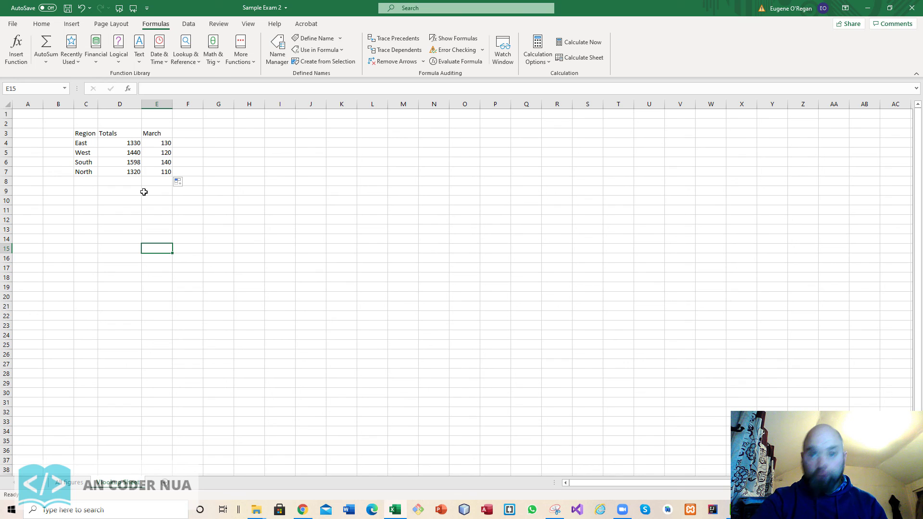
pyautogui.click(188, 133)
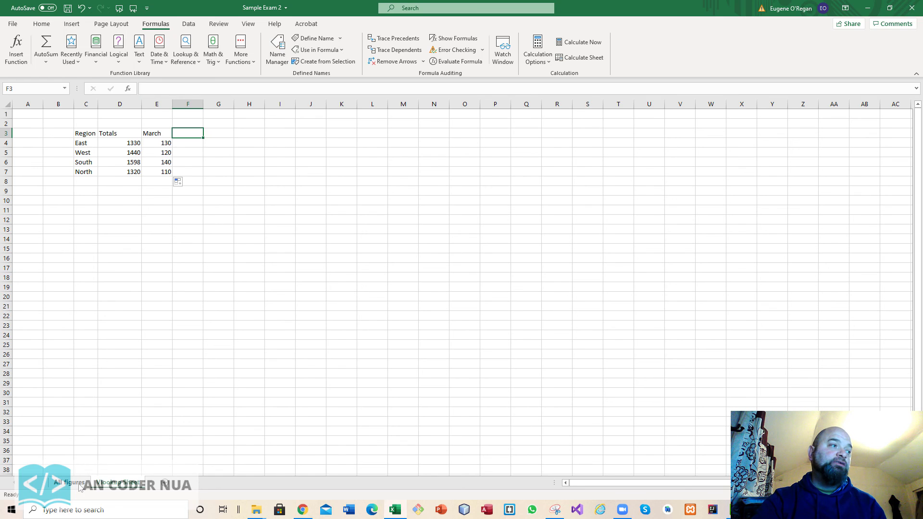
pyautogui.hotkey('ctrl', 'pageup')
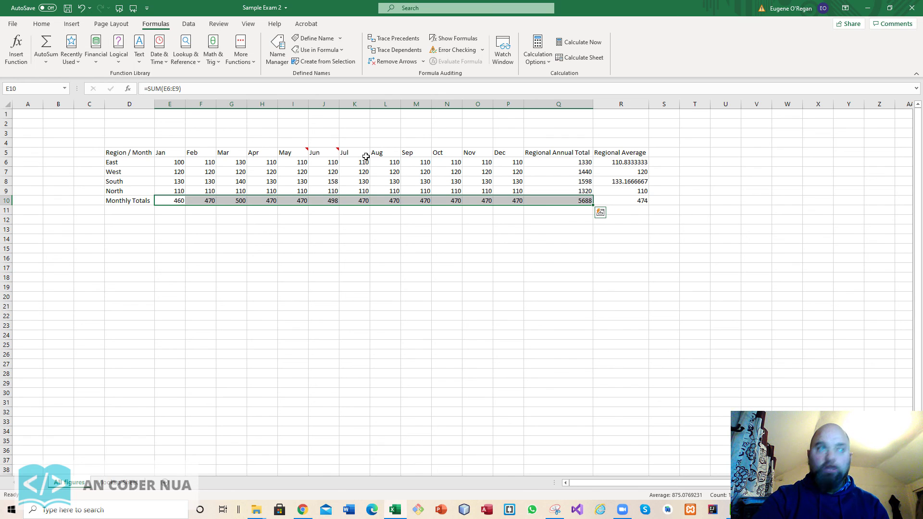
pyautogui.click(398, 279)
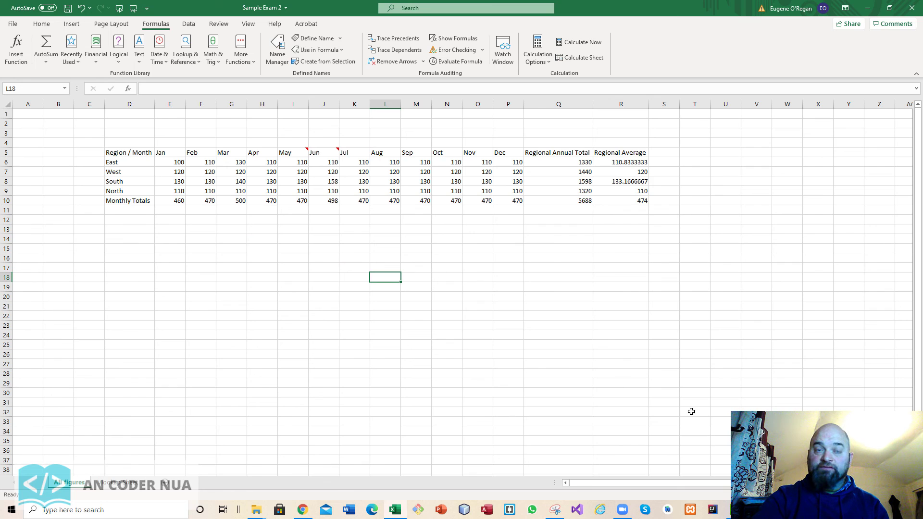